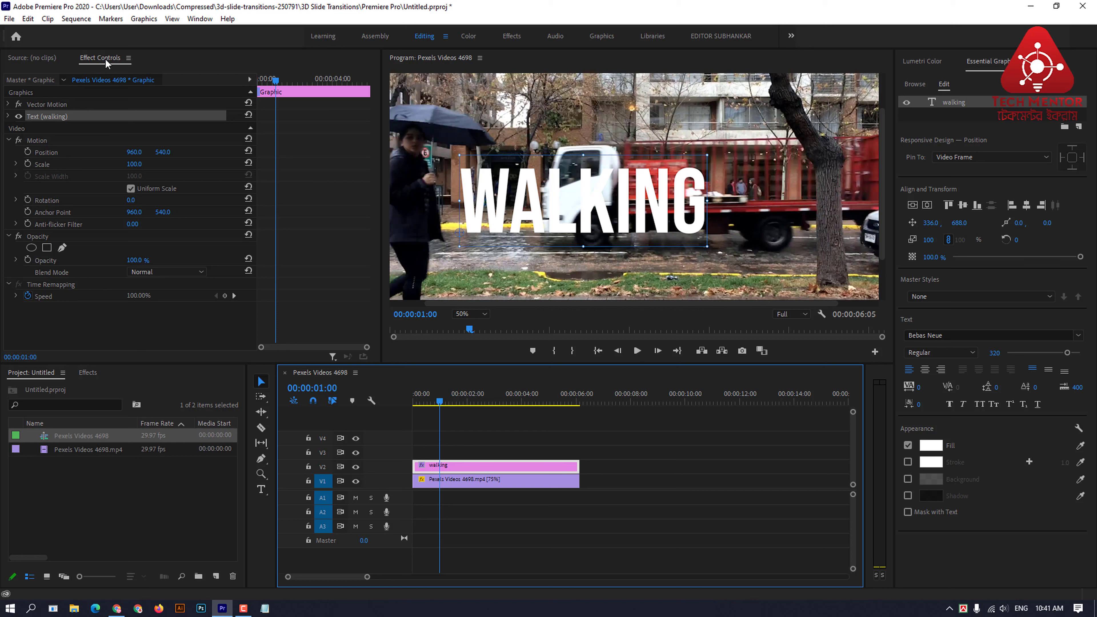
Select the walking text layer in the effect properties and expand its text and appearance settings.
left_click(46, 118)
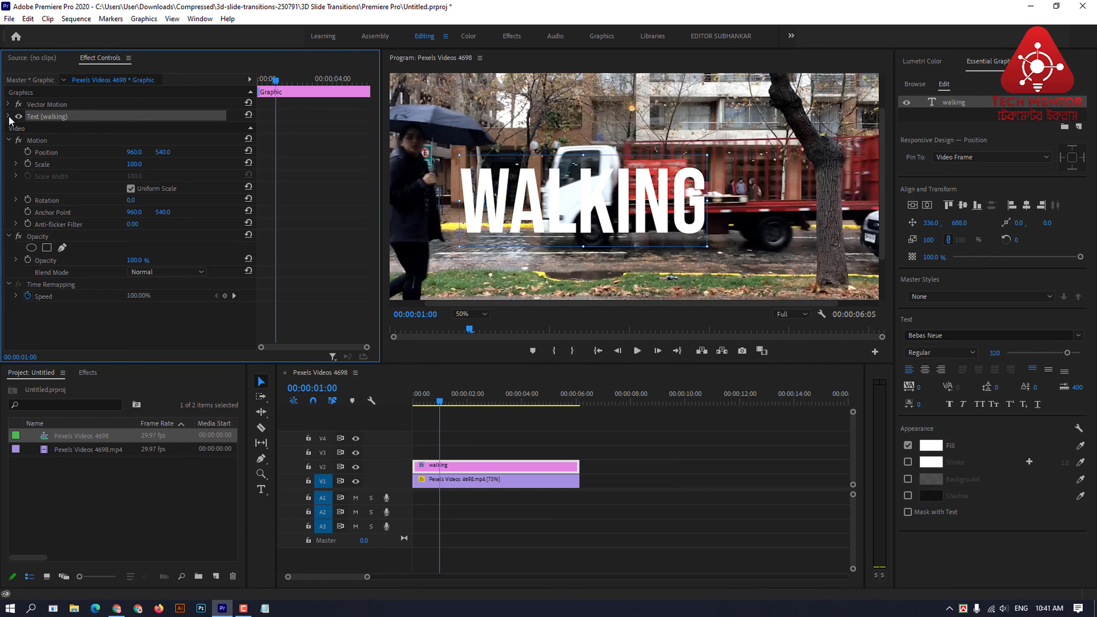
left_click(8, 117)
scroll(74, 275, "down", 1)
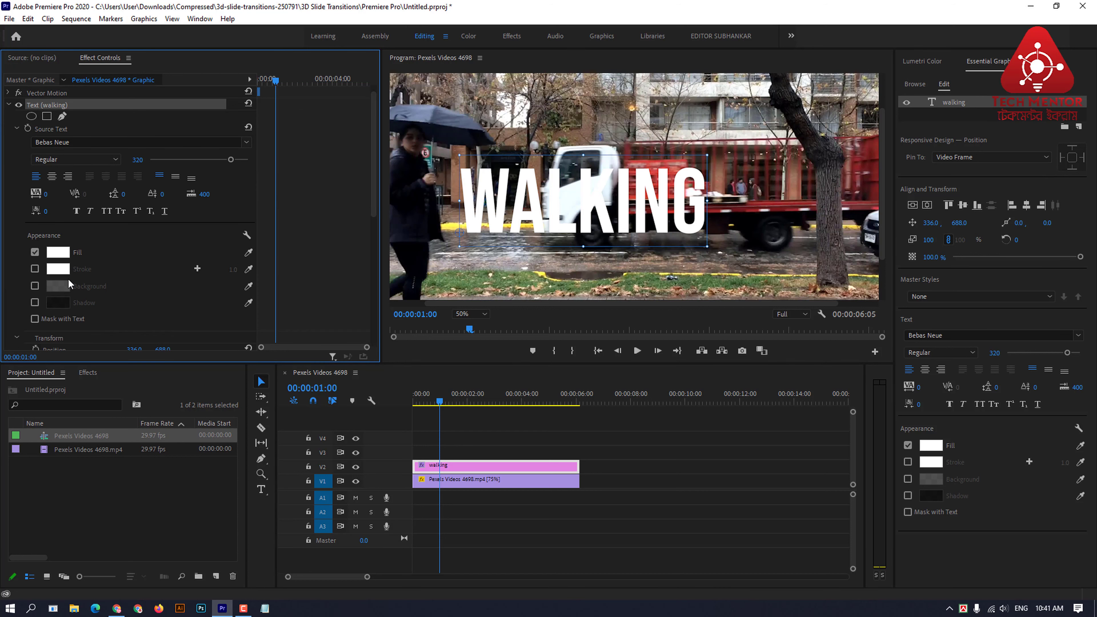
scroll(67, 279, "up", 1)
scroll(67, 280, "down", 3)
scroll(92, 267, "up", 3)
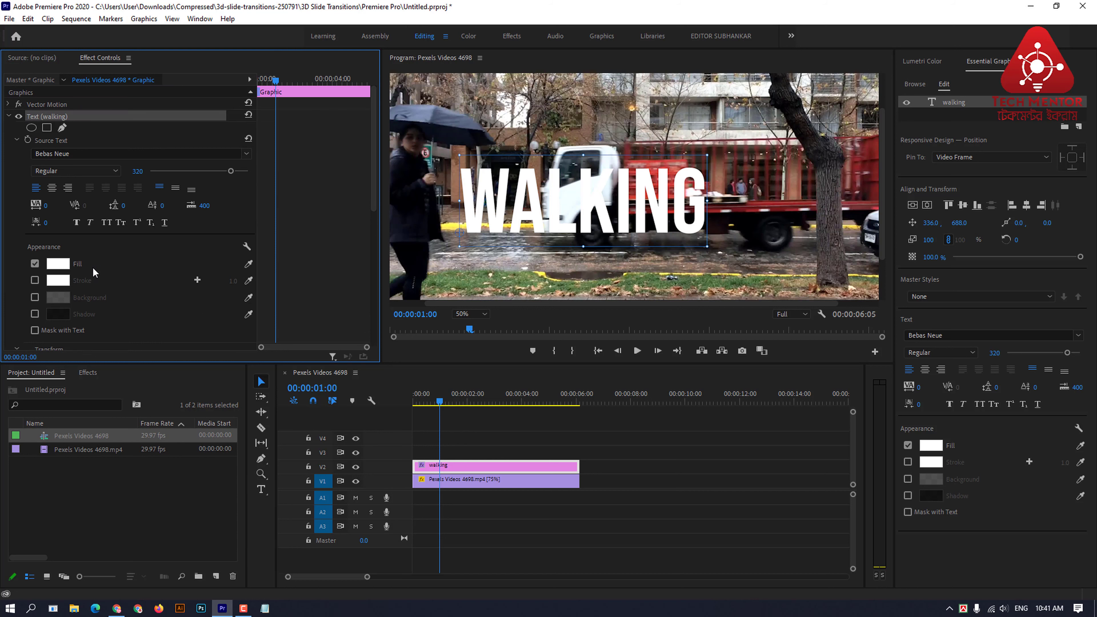
Play the sequence forward and stop at 00:00:01:09, where the woman overlaps the first letter of WALKING.
left_click(438, 451)
key("space")
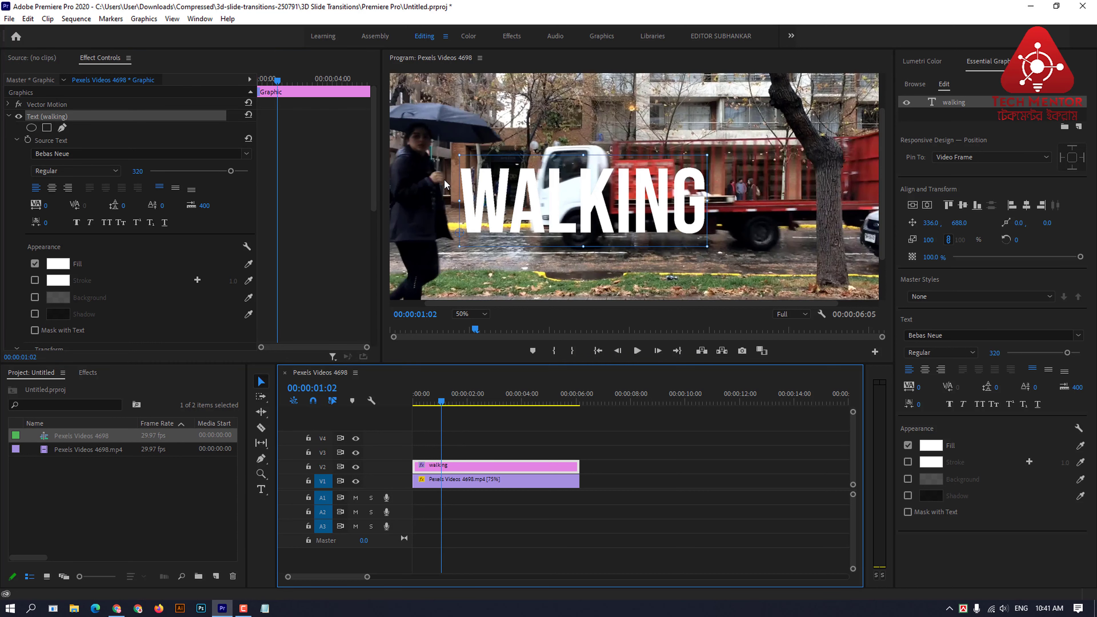
key("space")
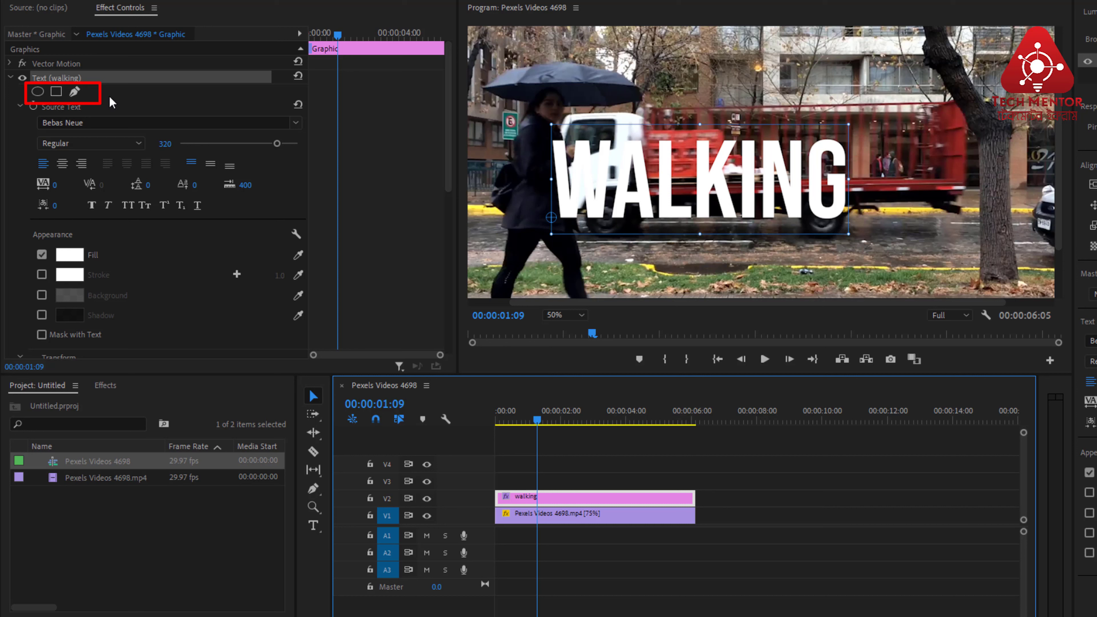
Add a free-draw mask to the walking text with a mask feather of 5 and enable keyframing of its path.
left_click(74, 92)
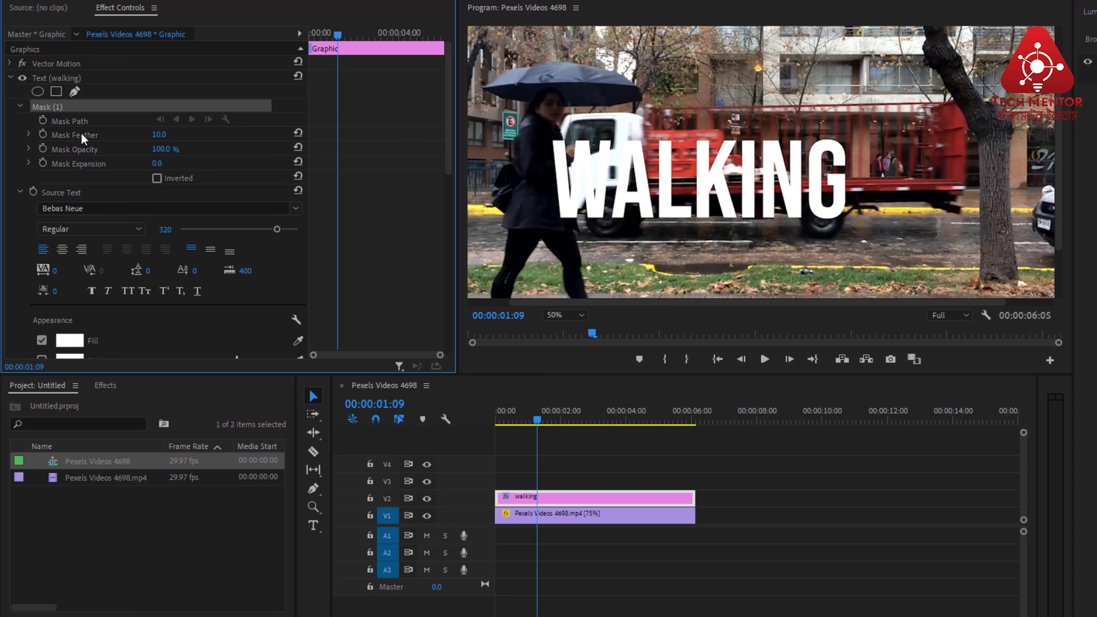
left_click(159, 134)
type("5")
left_click(43, 120)
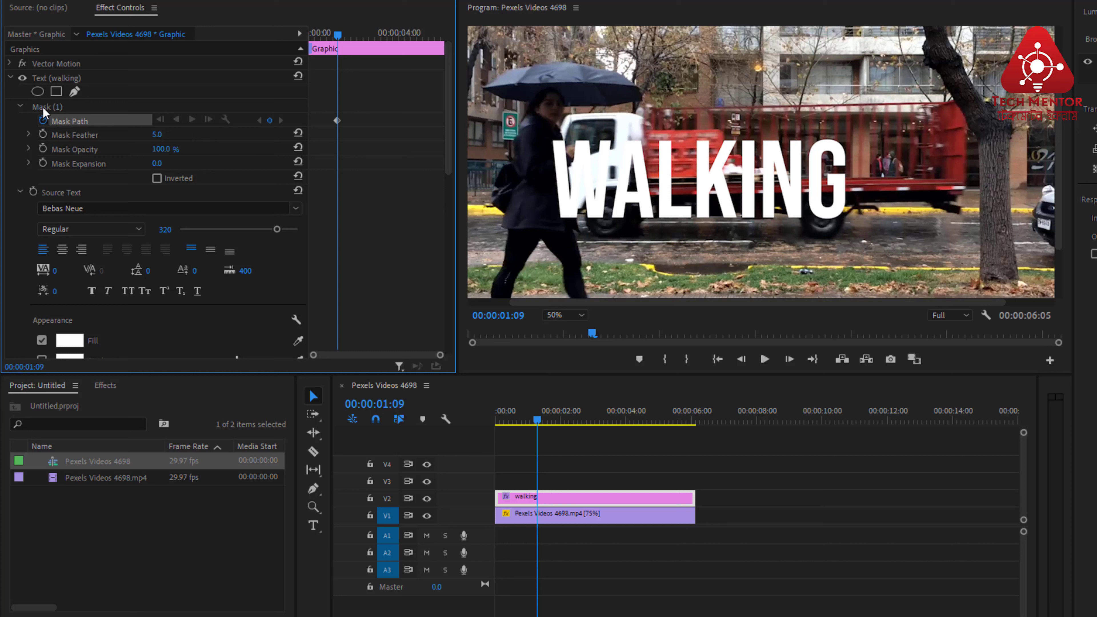
left_click(86, 107)
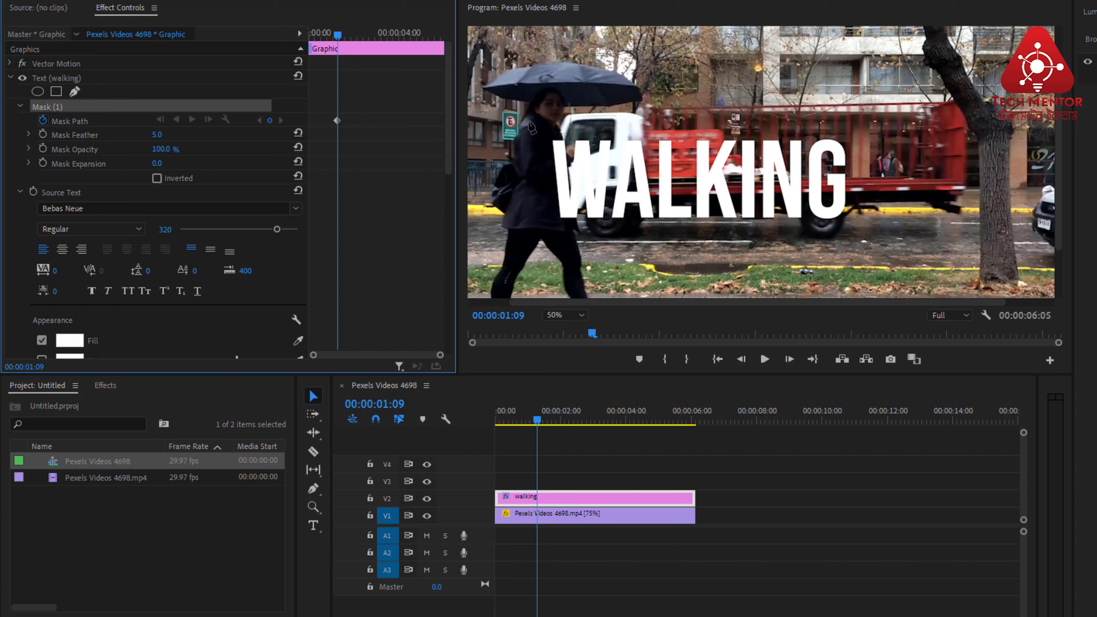
At 00:00:01:13, draw a closed multi-point mask from the woman's back around the whole WALKING title and invert it.
key("Right")
key("Right")
key("Right")
key("Right")
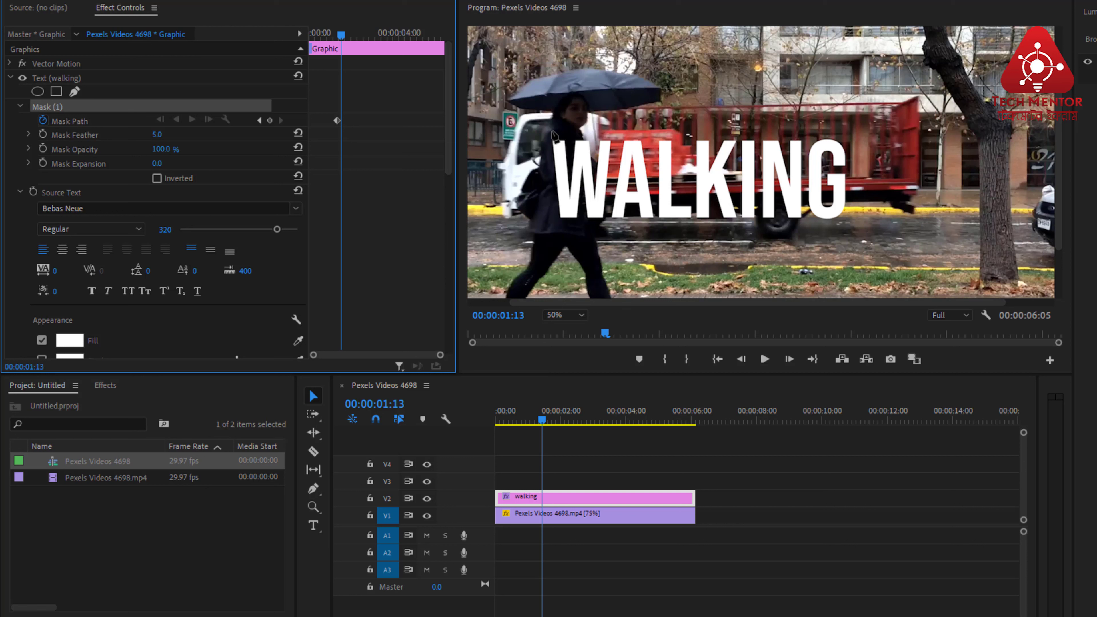
left_click(552, 132)
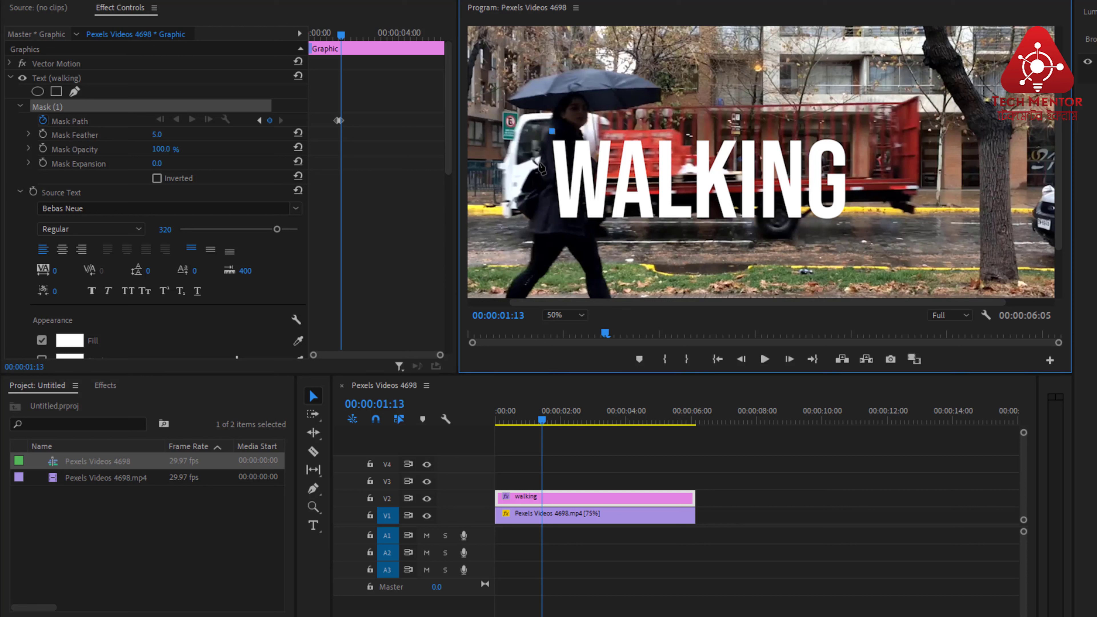
left_click(539, 163)
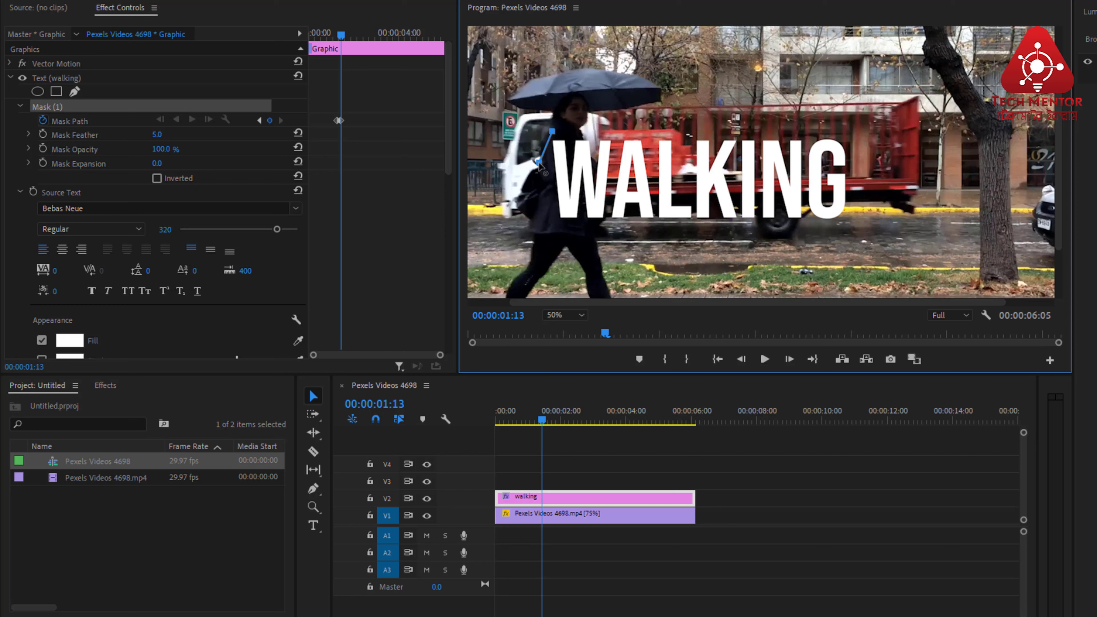
left_click(521, 188)
left_click(525, 217)
left_click(545, 225)
left_click(597, 227)
left_click(673, 233)
left_click(788, 235)
left_click(851, 226)
left_click(869, 184)
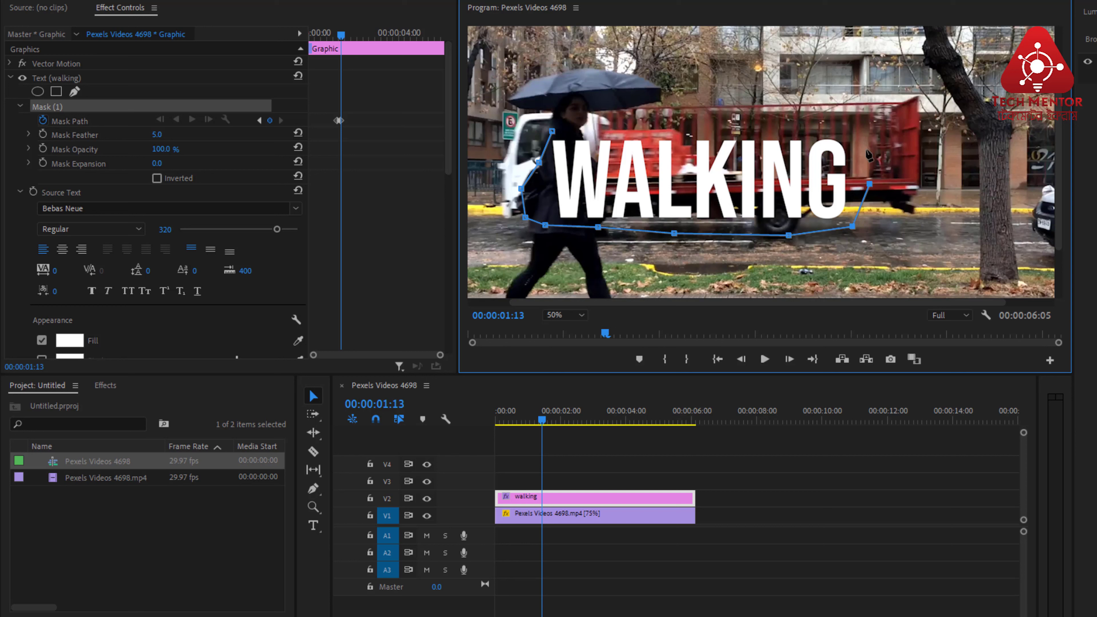
left_click(843, 134)
left_click(784, 126)
left_click(698, 127)
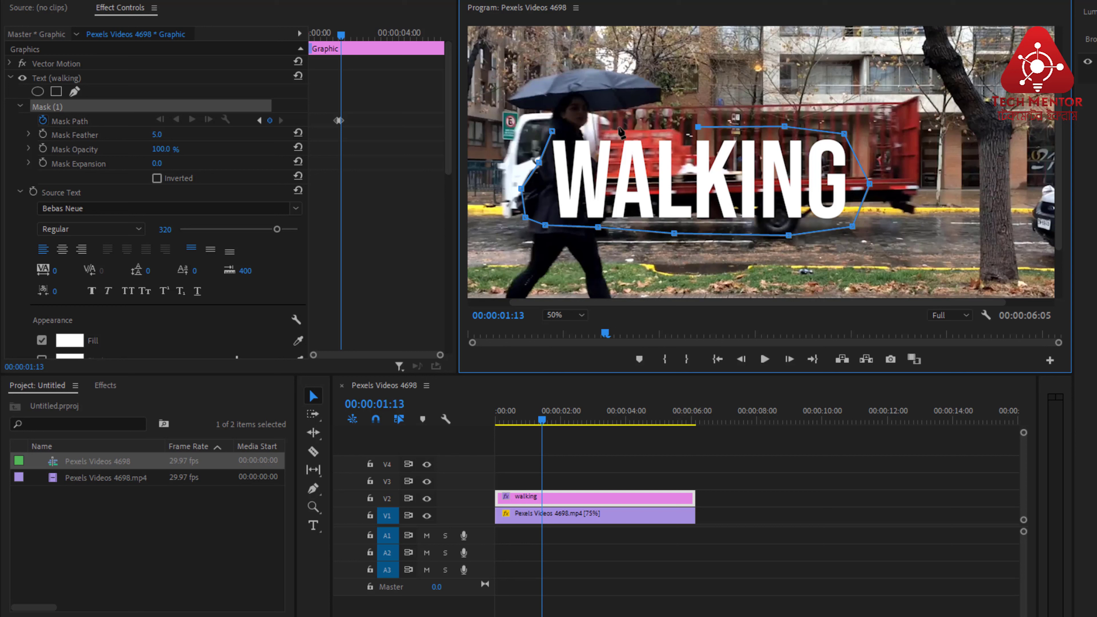
left_click(618, 127)
left_click(552, 130)
left_click_drag(565, 131, 561, 126)
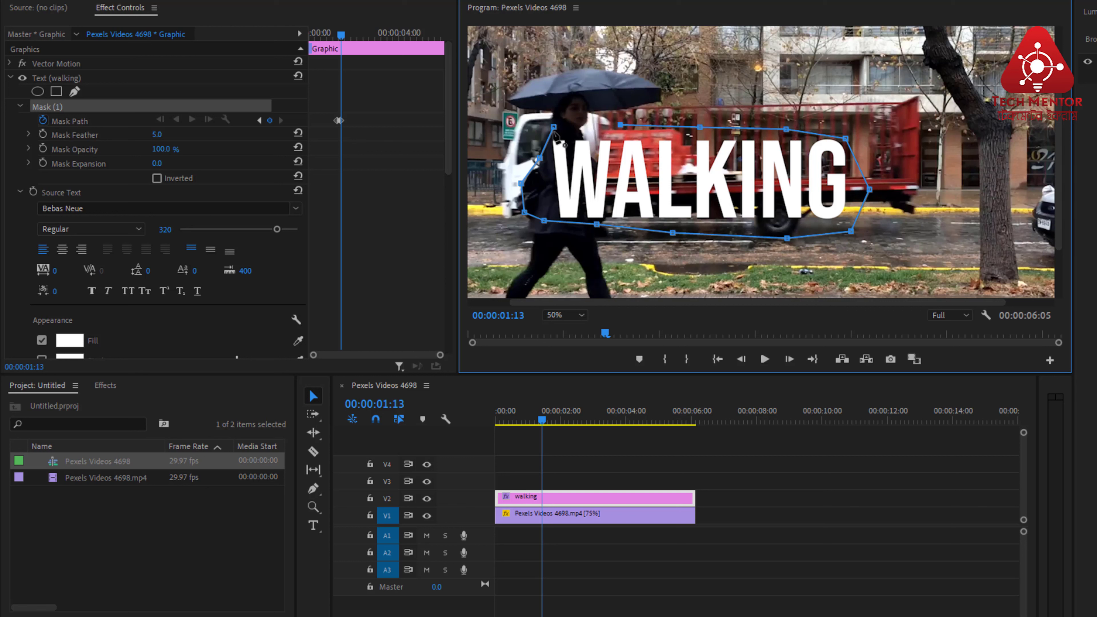
key("ctrl+z")
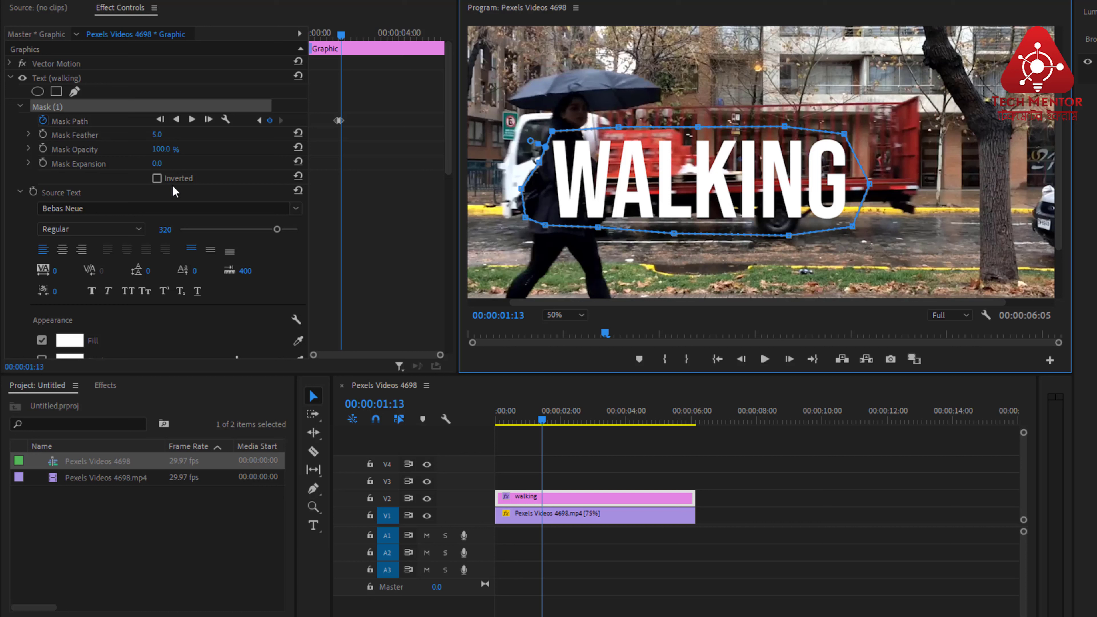
left_click(165, 179)
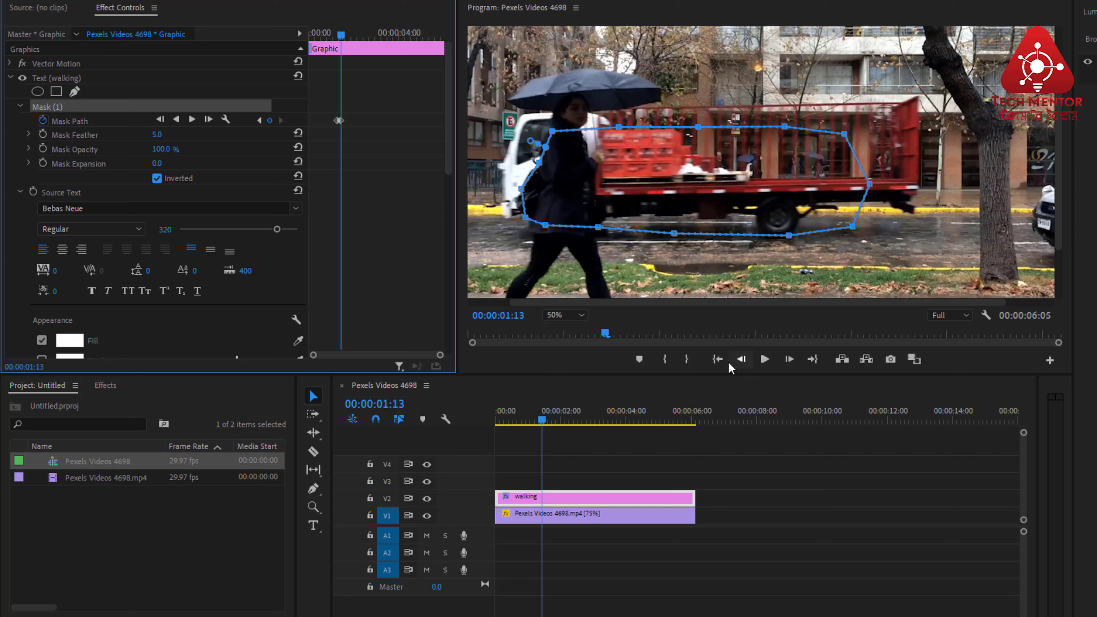
Examine the woman's position against the mask outline frame by frame between 00:00:01:13 and 00:00:01:16.
left_click(789, 360)
left_click(789, 360)
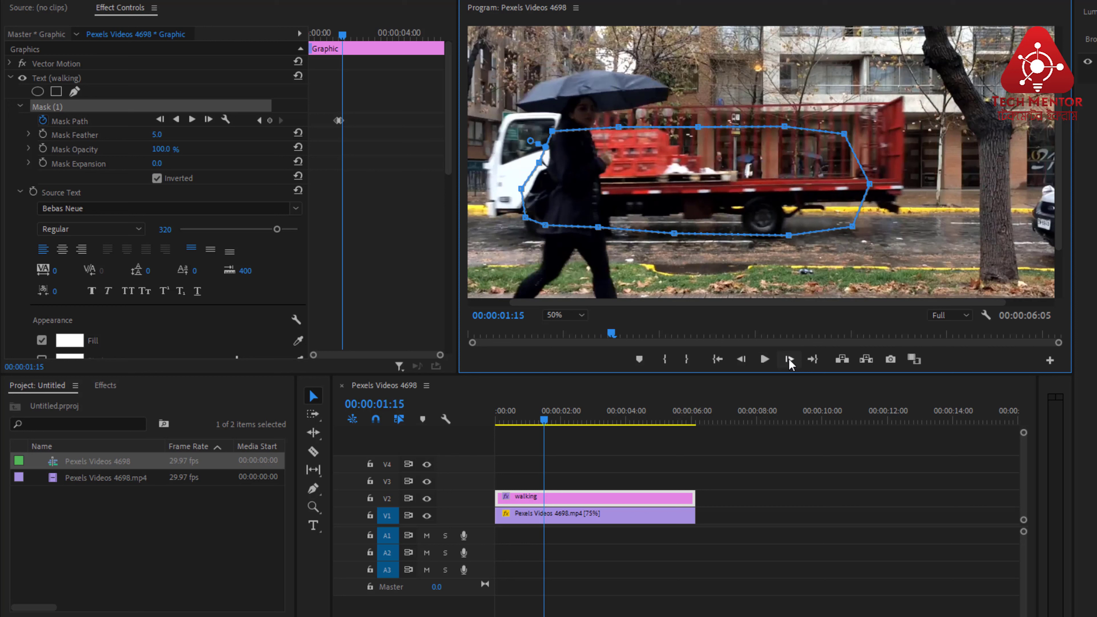
key("Left")
key("Left")
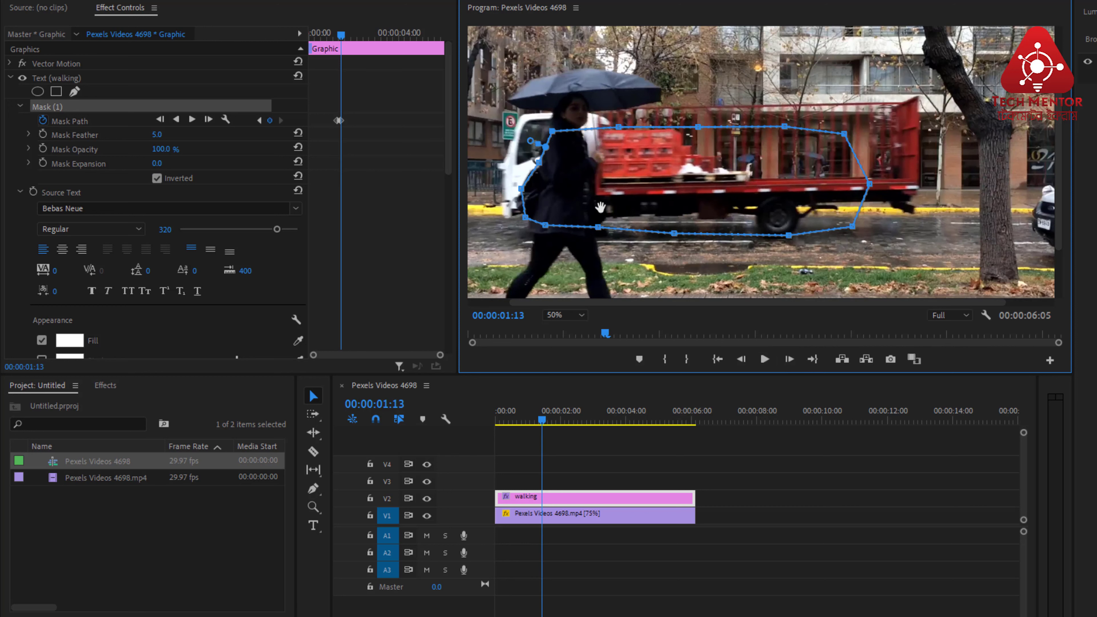
key("Right")
key("Right")
key("Right")
key("Left")
key("Left")
key("Right")
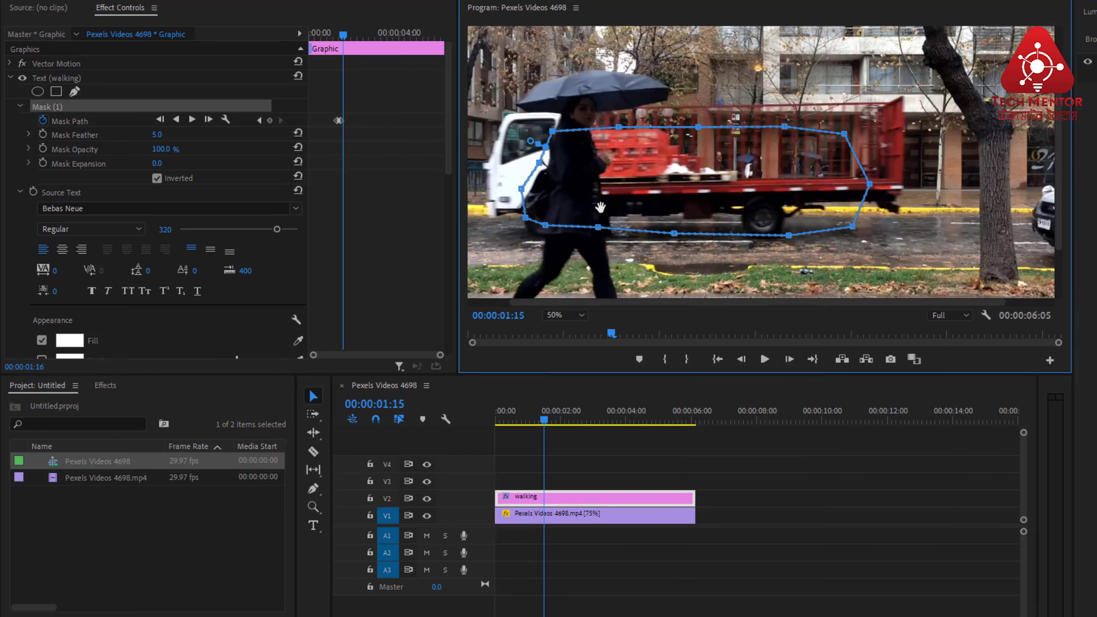
key("Left")
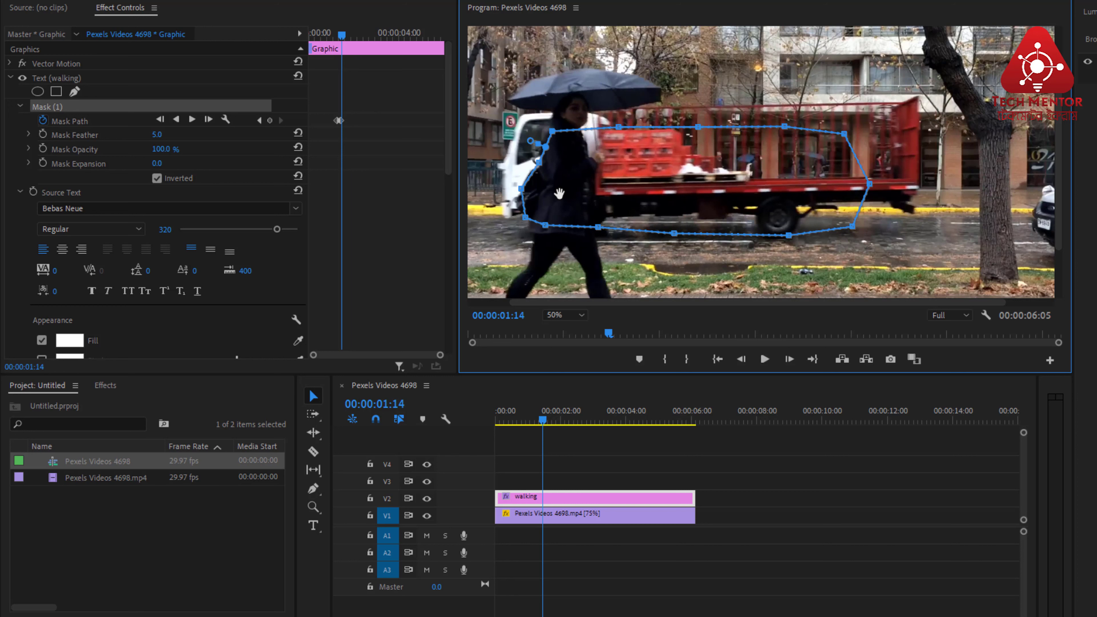
key("Right")
key("Right")
key("Left")
key("Left")
At 00:00:01:15, shift the mask with the woman and reshape its rear points along her back.
key("Right")
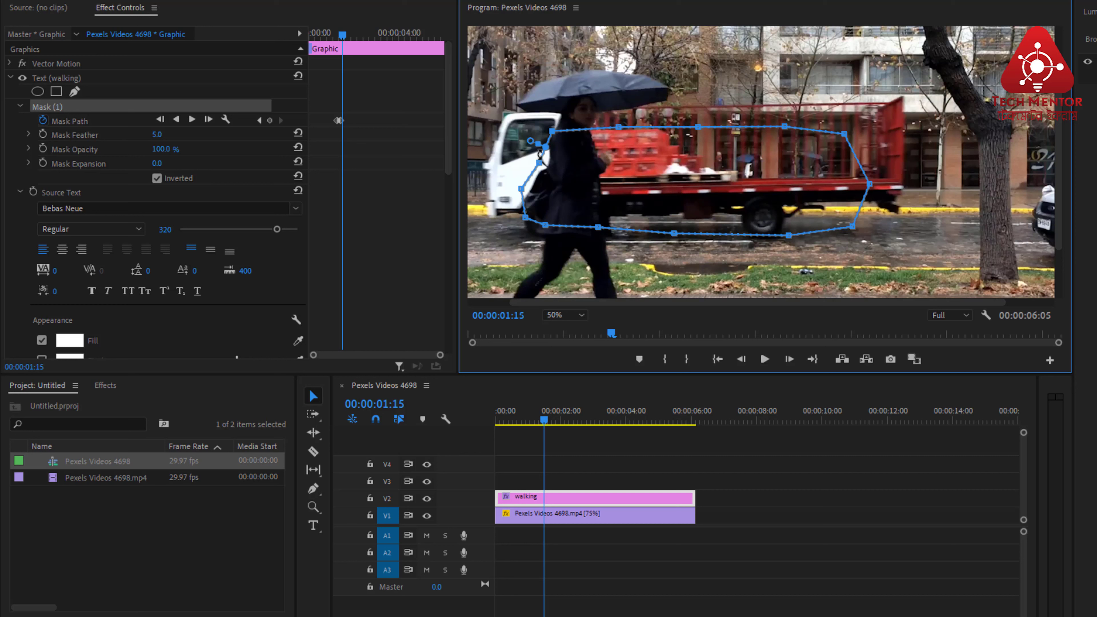
left_click_drag(555, 162, 563, 161)
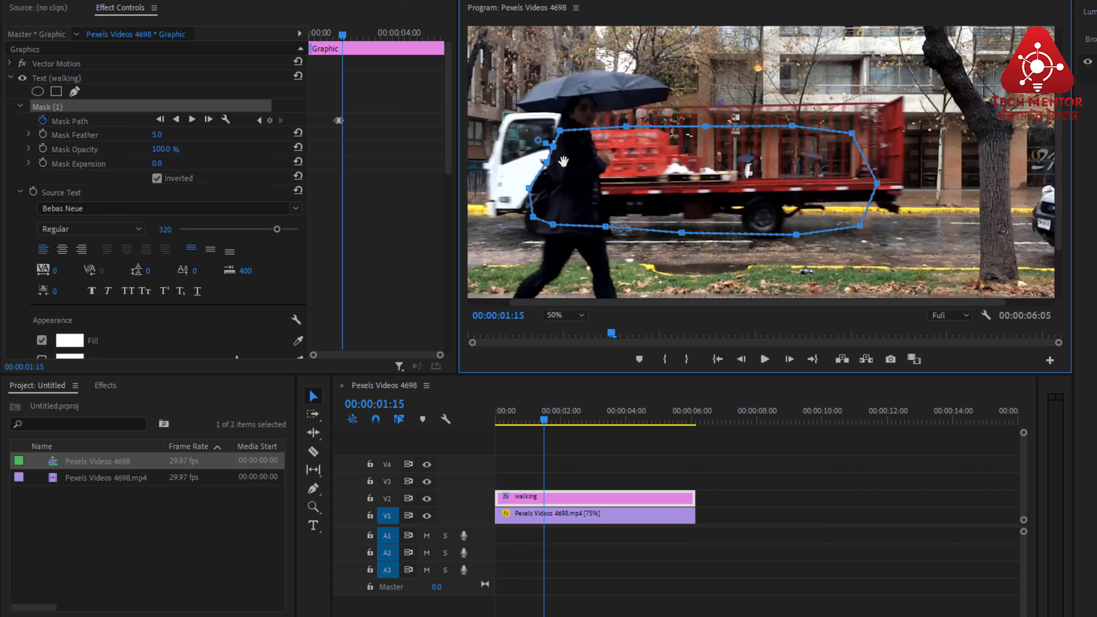
left_click_drag(531, 217, 526, 188)
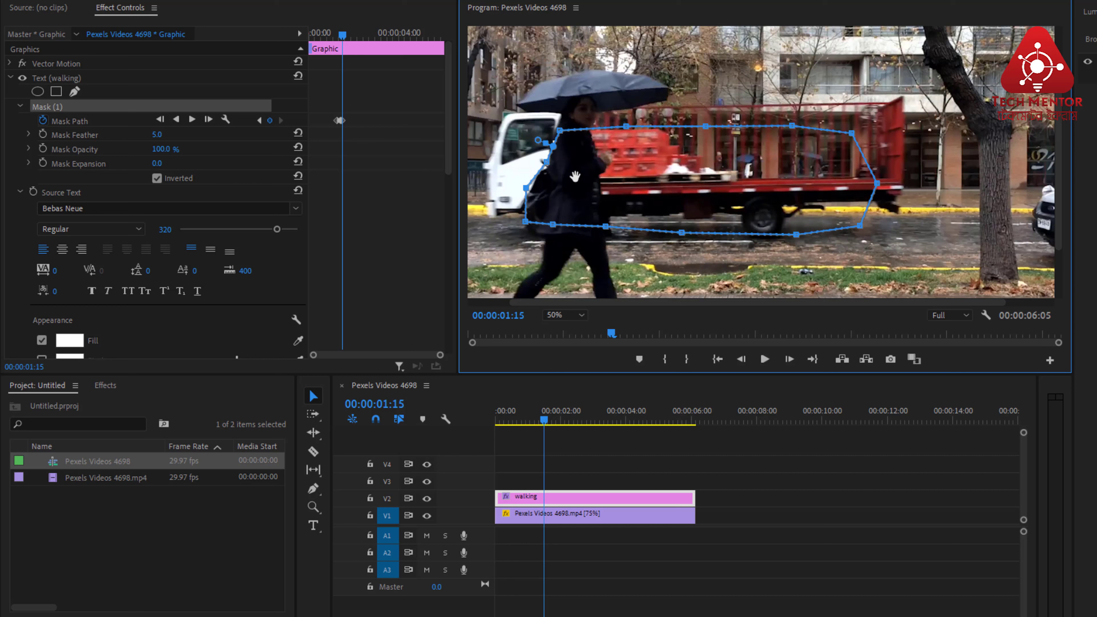
Move the mask along with the woman up to 00:00:01:17 and fine-tune its edge at her back.
key("Right")
key("Right")
key("Left")
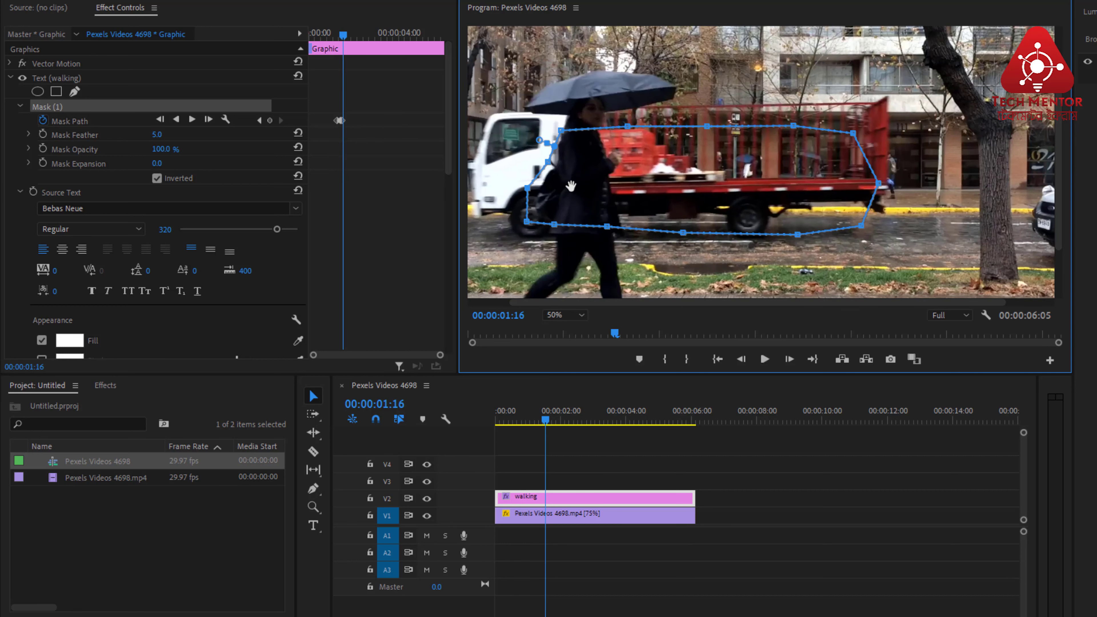
key("Right")
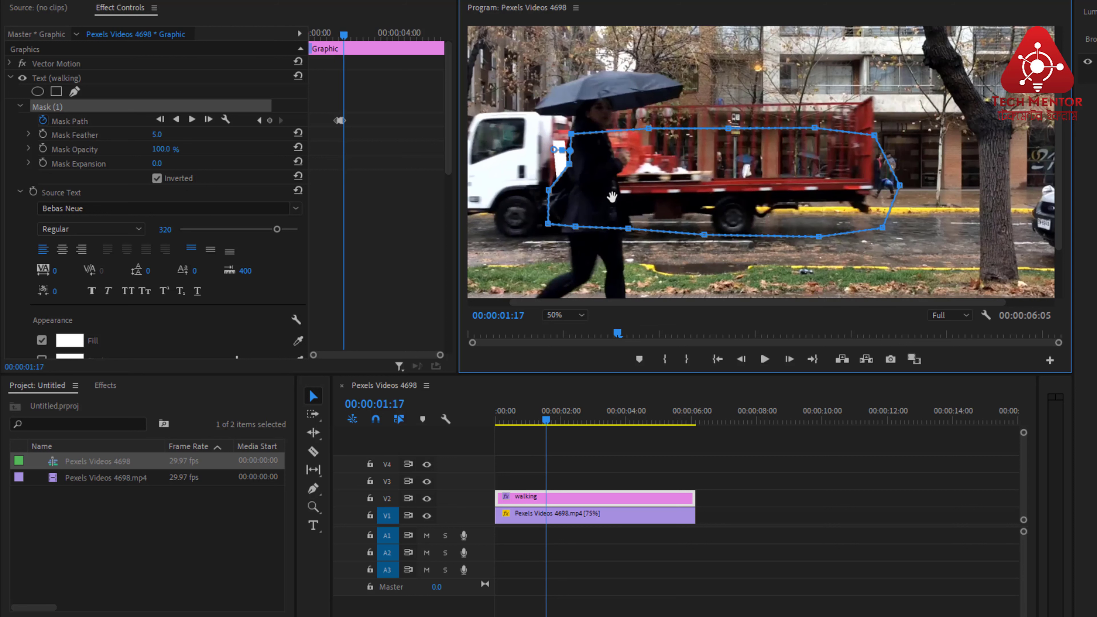
left_click_drag(612, 193, 610, 192)
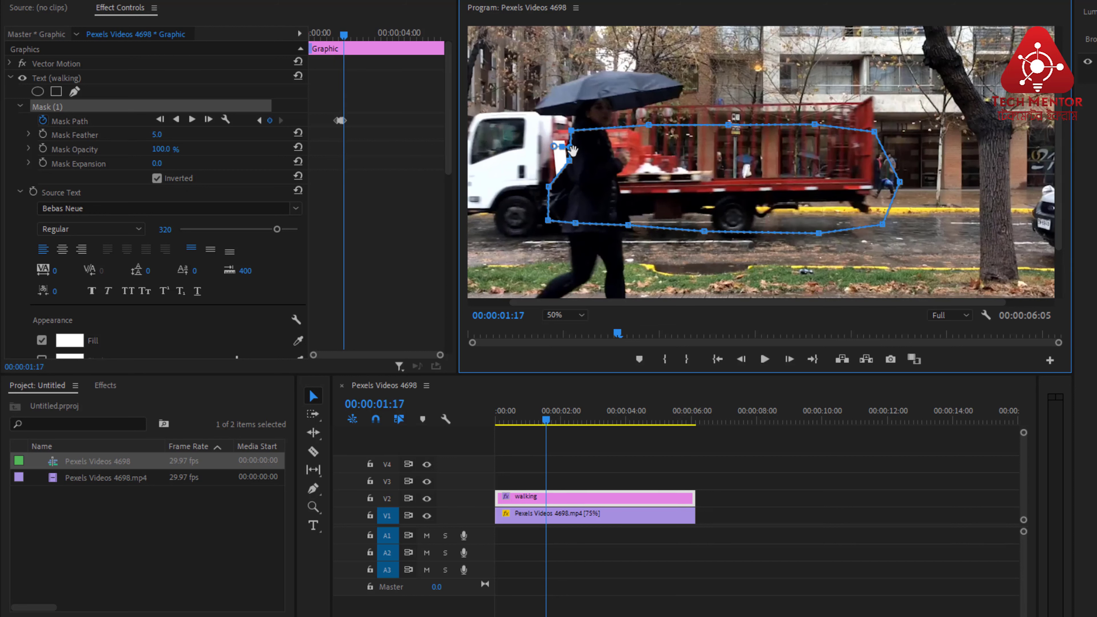
left_click_drag(554, 146, 552, 146)
Reposition the mask frame by frame to follow the woman's back from 00:00:01:18 to 00:00:01:23.
key("Right")
key("Right")
left_click_drag(617, 179, 624, 177)
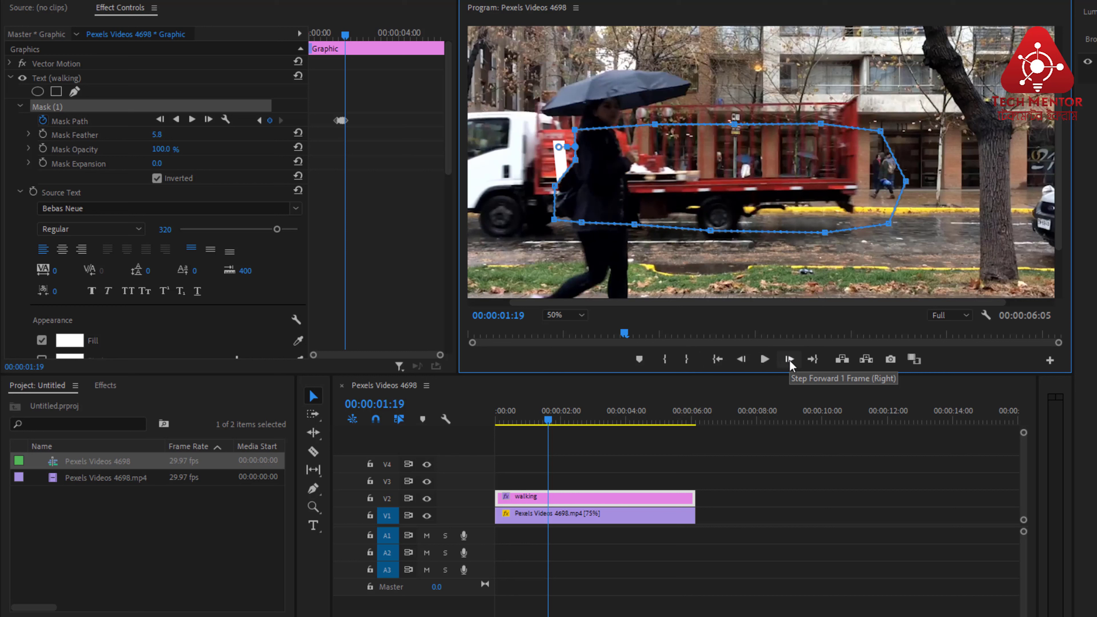
key("Right")
left_click_drag(598, 203, 616, 200)
key("Right")
key("Right")
key("Right")
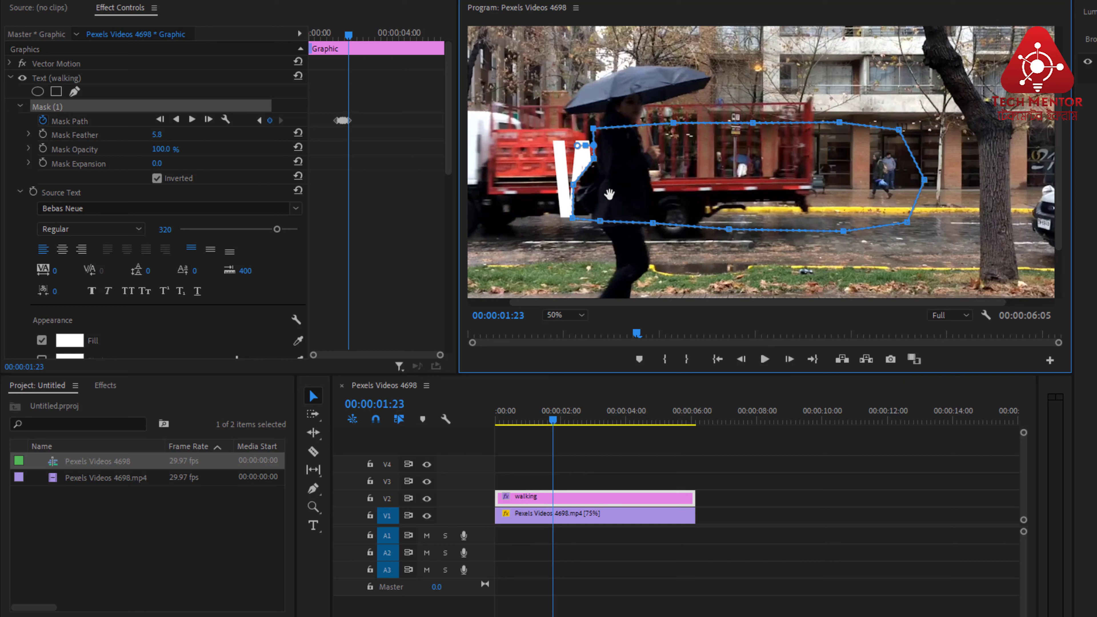
At 00:00:01:24, shift the mask with the woman and adjust its upper and lower rear points to her back.
key("Right")
left_click_drag(609, 195, 624, 191)
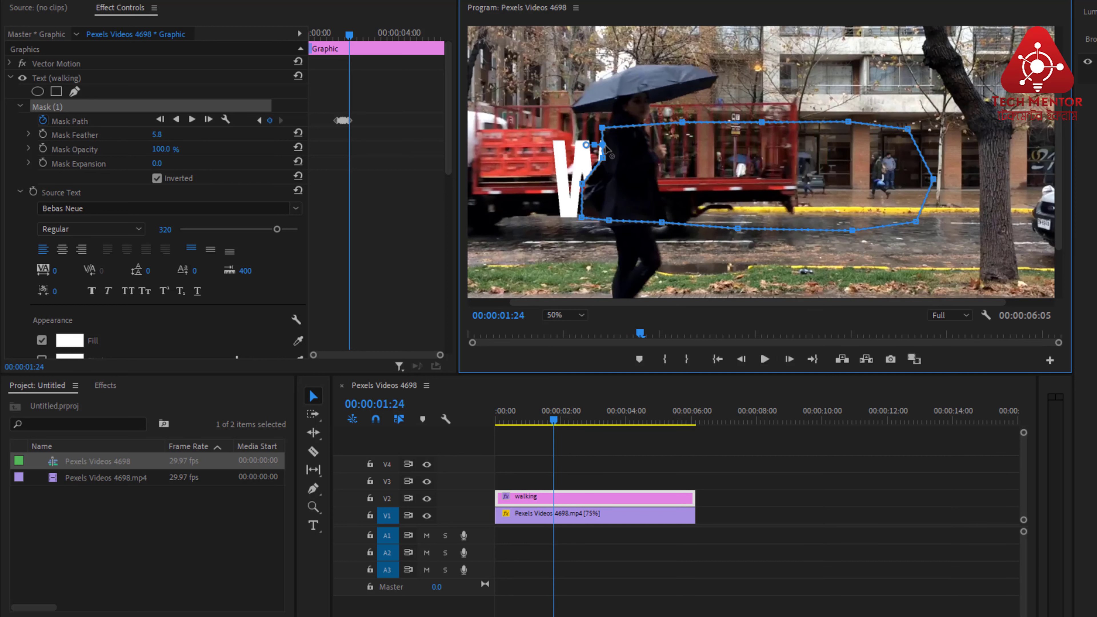
left_click_drag(602, 128, 597, 161)
left_click_drag(582, 219, 578, 215)
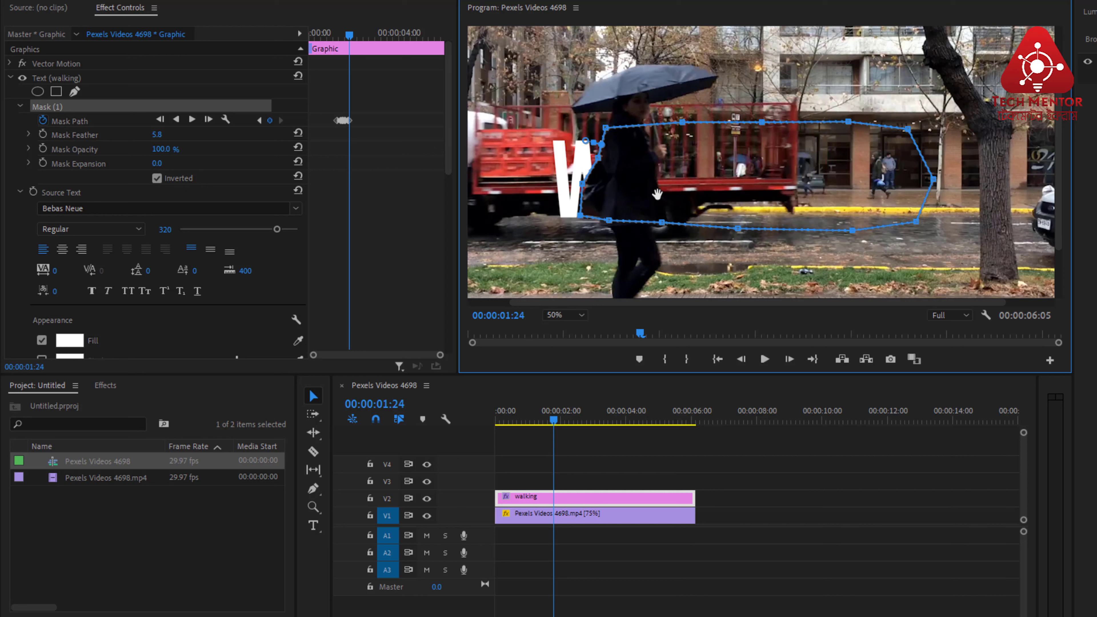
Keep repositioning the mask with the walking woman up to 00:00:02:04 and refine its rear edge point there.
key("Right")
mouse_move(659, 195)
left_mouse_down()
mouse_move(688, 174)
mouse_move(650, 200)
left_mouse_up()
key("Right")
key("Right")
key("Right")
key("Right")
key("Right")
key("Right")
key("Right")
key("Right")
key("Right")
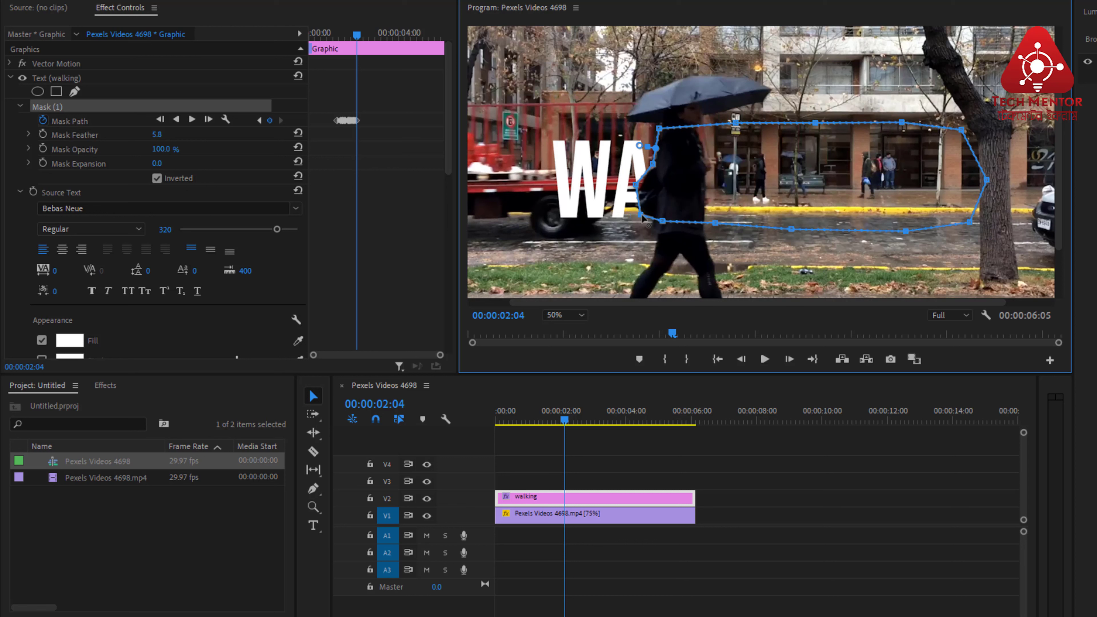
left_click_drag(635, 186, 631, 193)
left_click_drag(631, 192, 635, 191)
At 00:00:02:05, move the mask to the woman's new position and adjust its rear edge along her back.
key("Right")
key("Right")
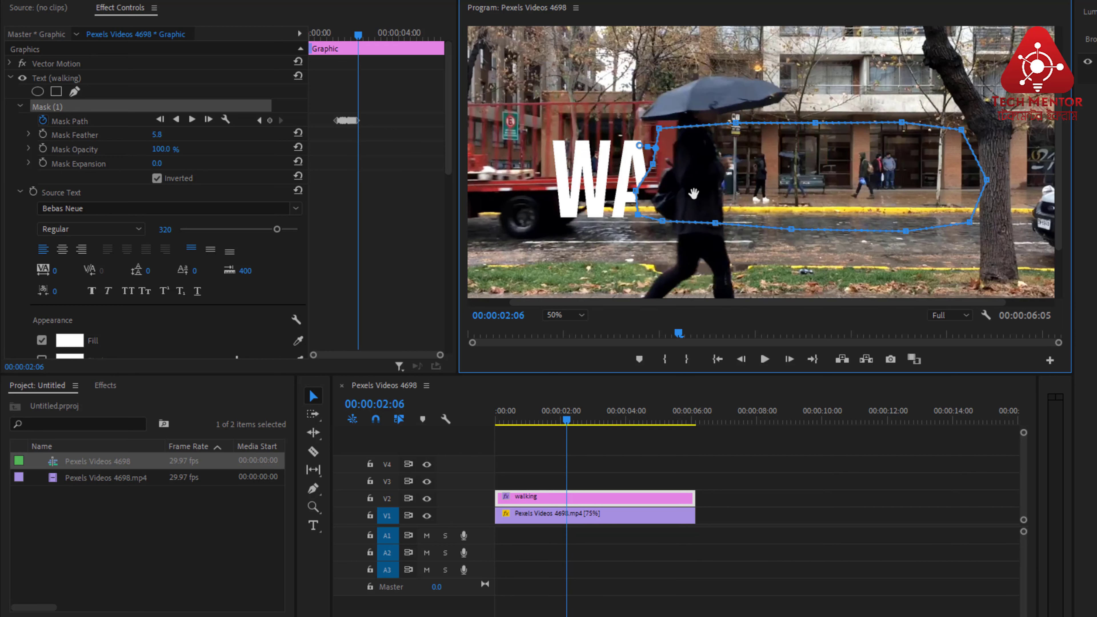
key("Left")
left_click_drag(693, 193, 662, 172)
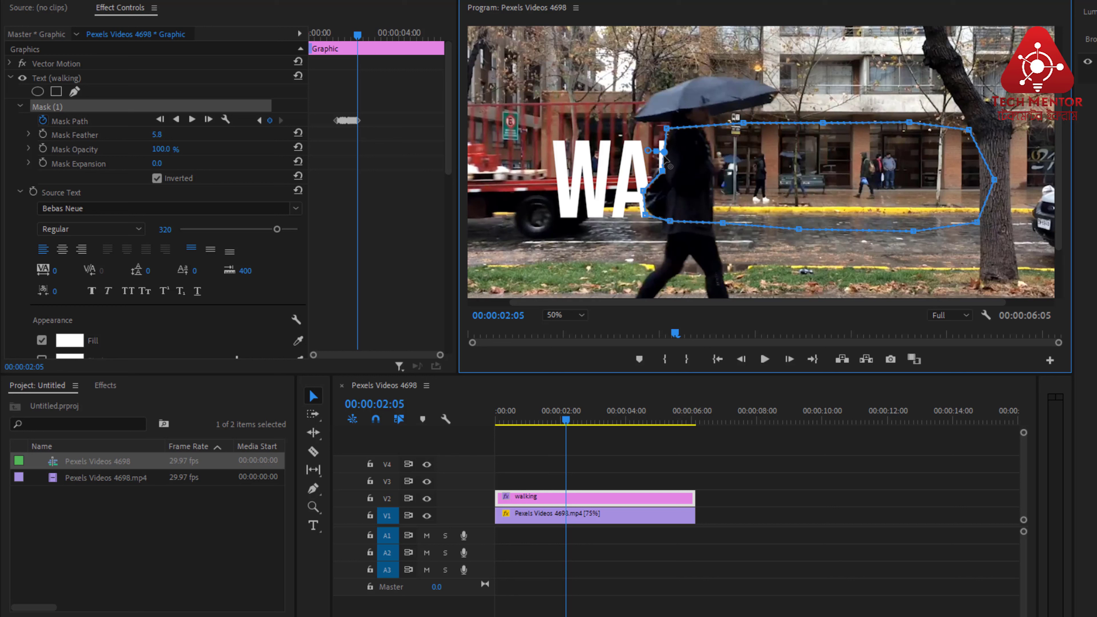
left_click(664, 148)
Move the mask with the woman up to 00:00:02:09 and reshape its rear points there.
key("Right")
left_click_drag(705, 179, 732, 180)
key("Right")
key("Right")
key("Right")
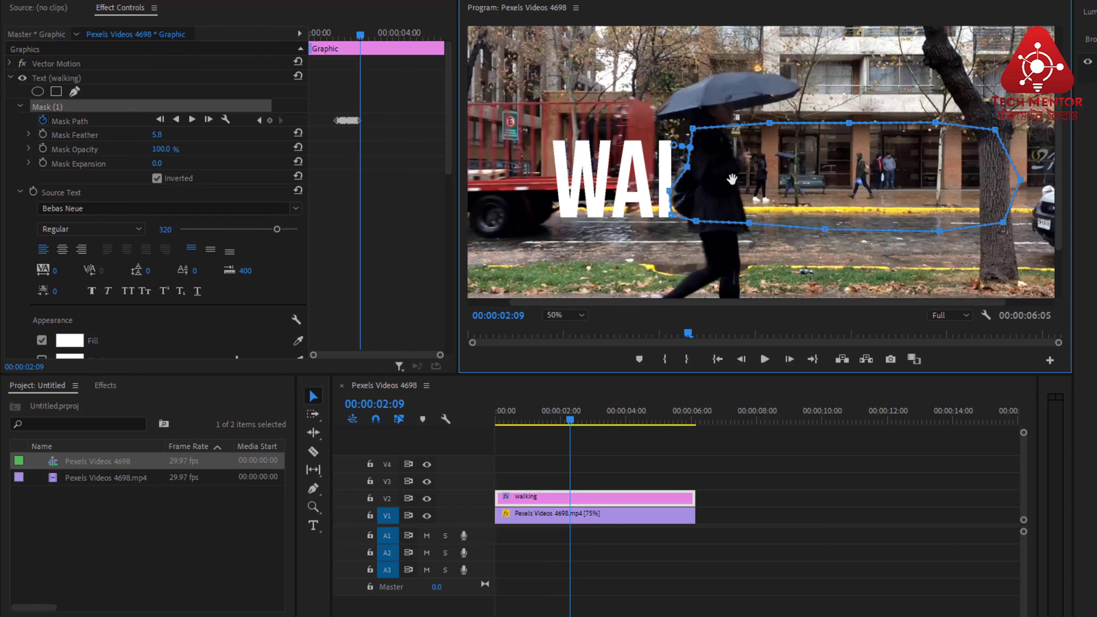
left_click_drag(670, 215, 676, 214)
left_click_drag(687, 167, 687, 129)
Reposition the mask with the woman up to 00:00:02:13 and fit its lower rear point to her back.
key("Right")
key("Right")
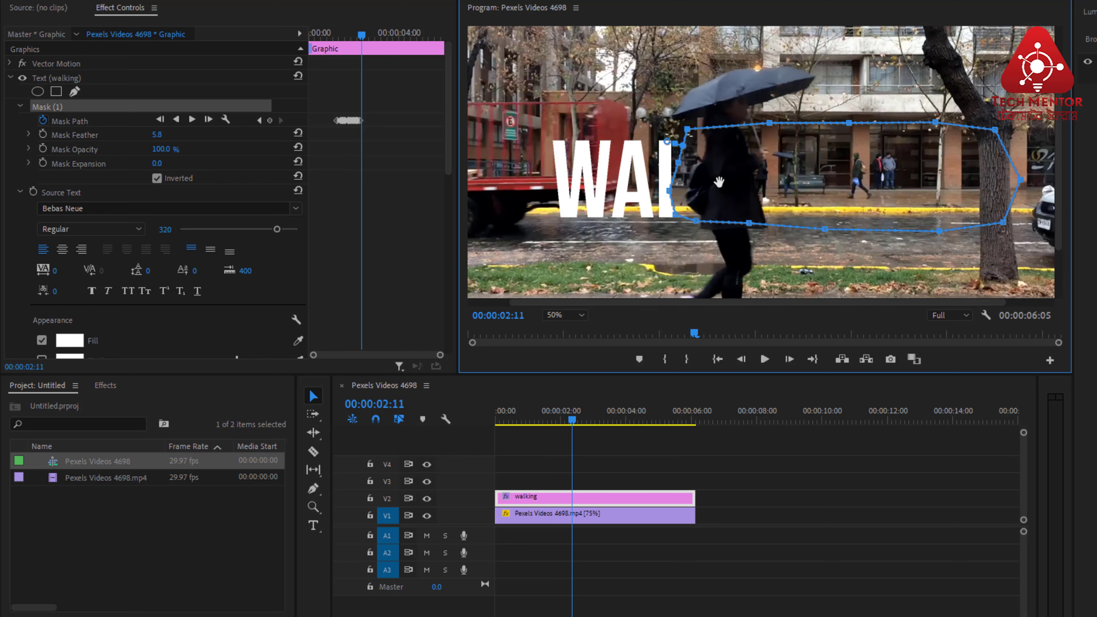
mouse_move(718, 178)
left_mouse_down()
mouse_move(734, 178)
mouse_move(700, 152)
mouse_move(717, 173)
left_mouse_up()
key("Right")
key("Right")
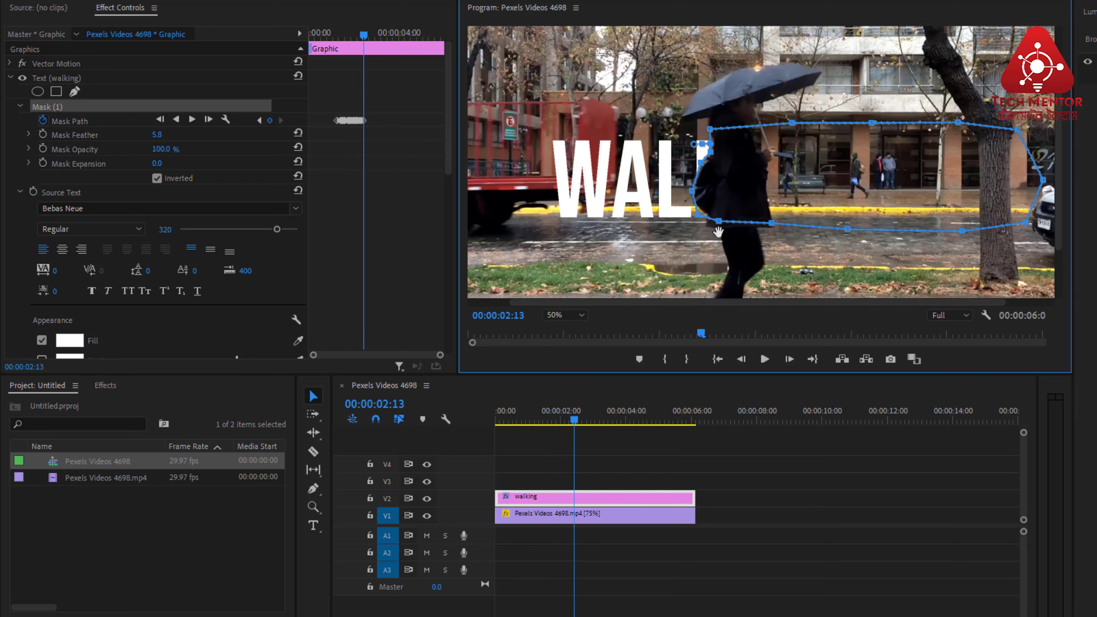
left_click_drag(697, 214, 702, 214)
At 00:00:02:18, move the mask forward with the woman and adjust its rear points along her back.
key("Right")
key("Right")
key("Right")
key("Right")
key("Right")
left_click_drag(758, 169, 778, 171)
left_click_drag(722, 214, 728, 213)
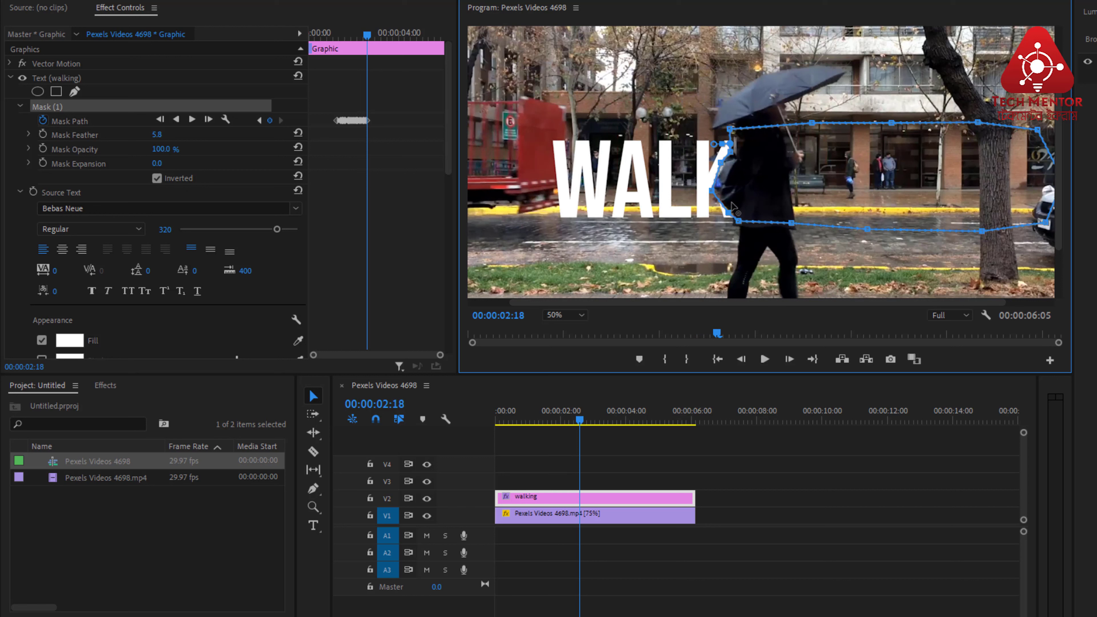
left_click_drag(730, 152, 733, 152)
left_click_drag(730, 143, 818, 177)
Move the mask with the woman up to 00:00:02:25 and adjust its upper rear point there.
key("Right")
key("Right")
key("Right")
key("Right")
key("Right")
key("Right")
key("Right")
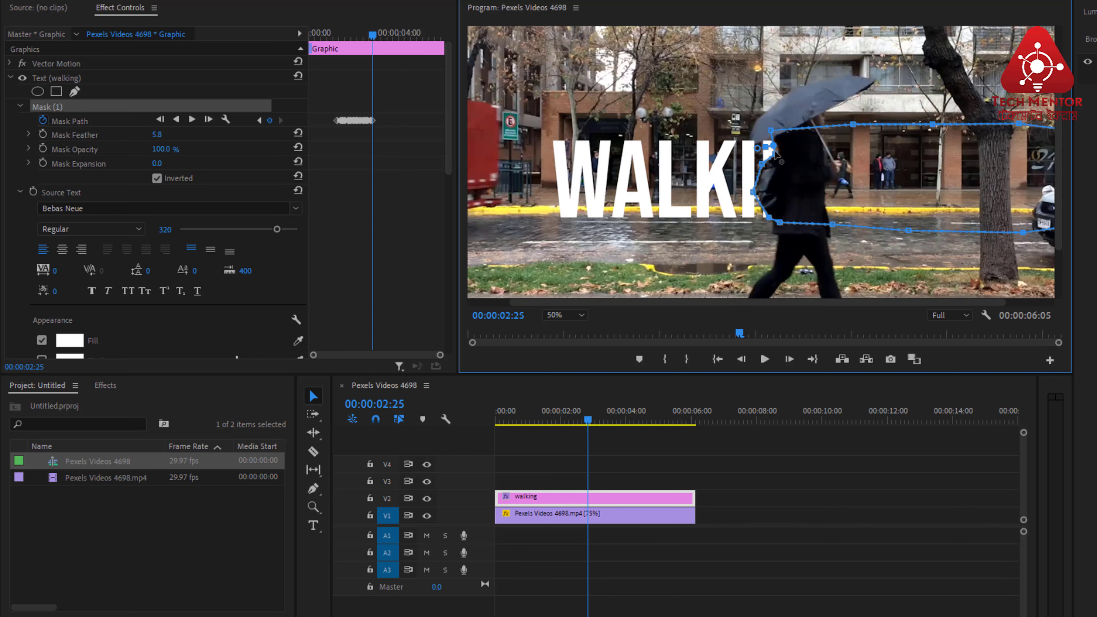
left_click_drag(774, 144, 775, 132)
Continue moving the mask with the woman frame by frame up to 00:00:03:12, past the final letter G.
key("Right")
left_click_drag(829, 182, 924, 184)
key("Right")
key("Right")
key("Right")
key("Right")
key("Right")
key("Right")
key("Right")
key("Right")
key("Right")
key("Right")
key("Right")
key("Right")
key("Right")
key("Right")
key("Right")
key("Right")
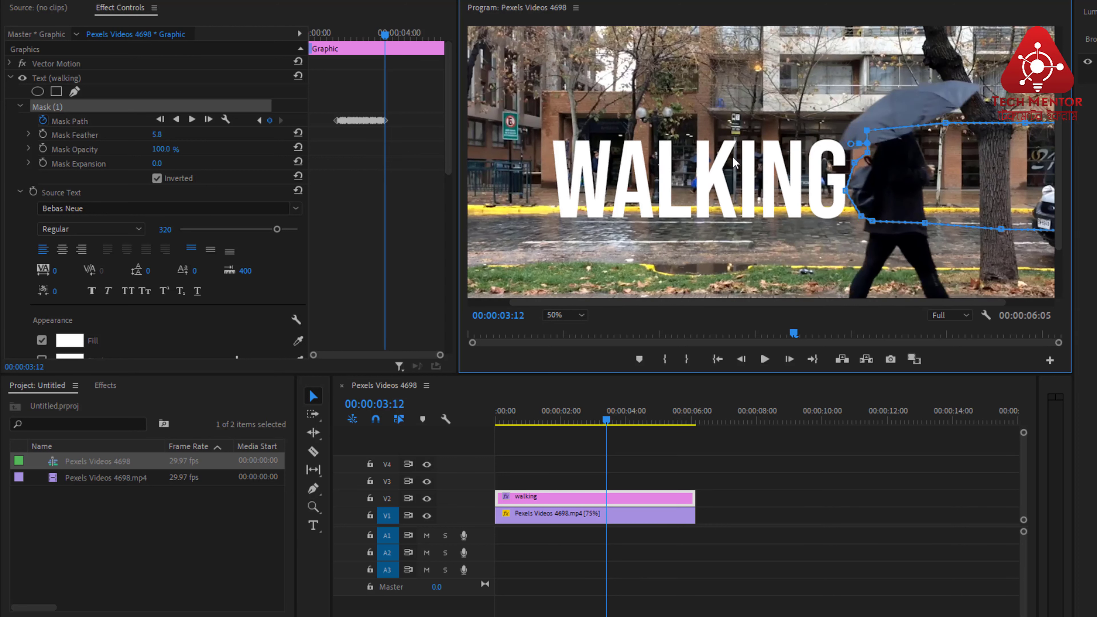
Play the sequence from near its start to review the text reveal behind the woman.
left_click(607, 424)
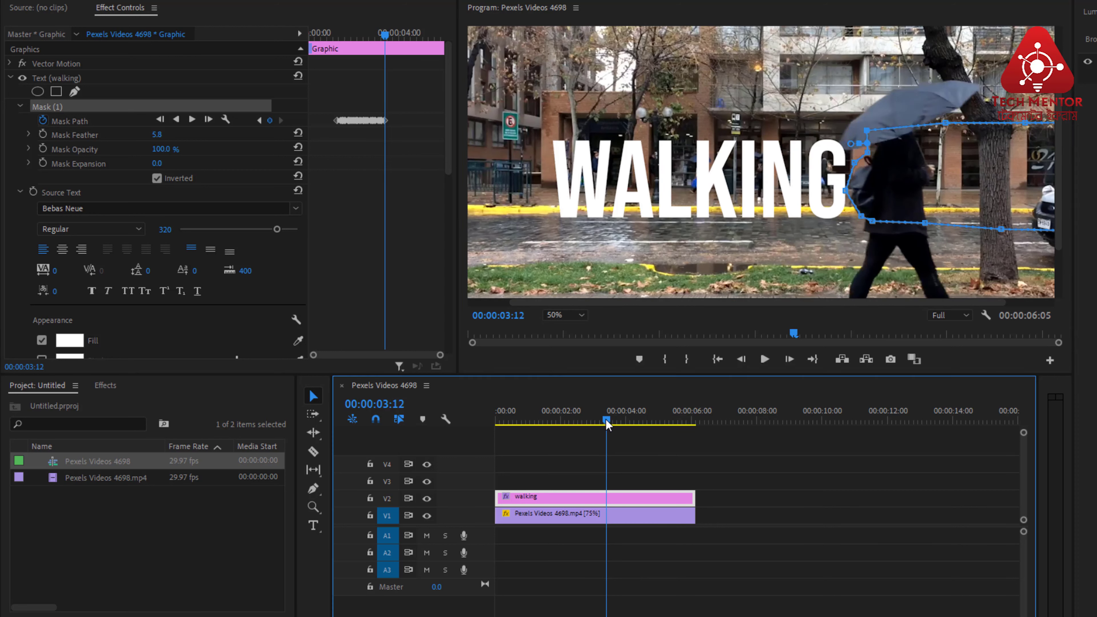
left_click(579, 443)
left_click_drag(606, 425, 509, 435)
key("space")
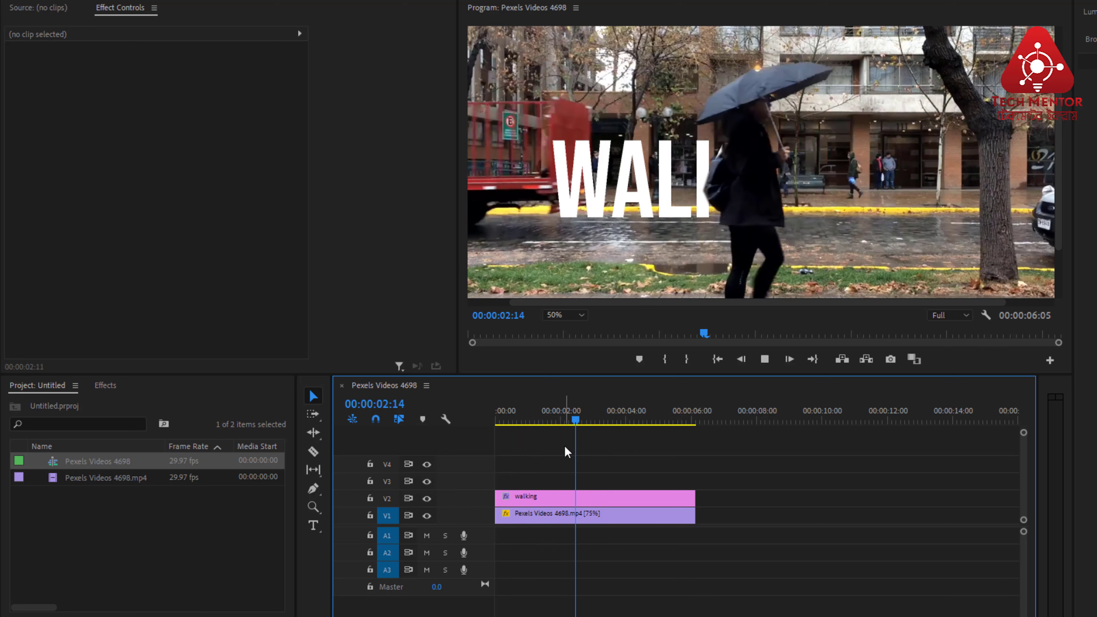
key("space")
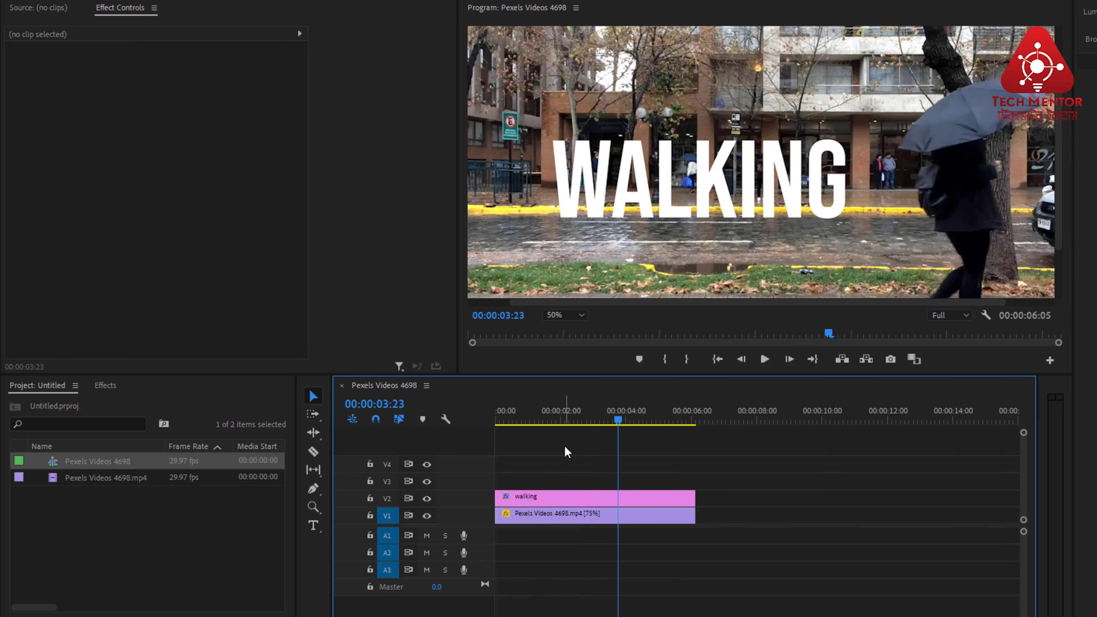
Select the walking graphic, go back to 00:00:03:00 and select its Mask (1).
left_click(570, 501)
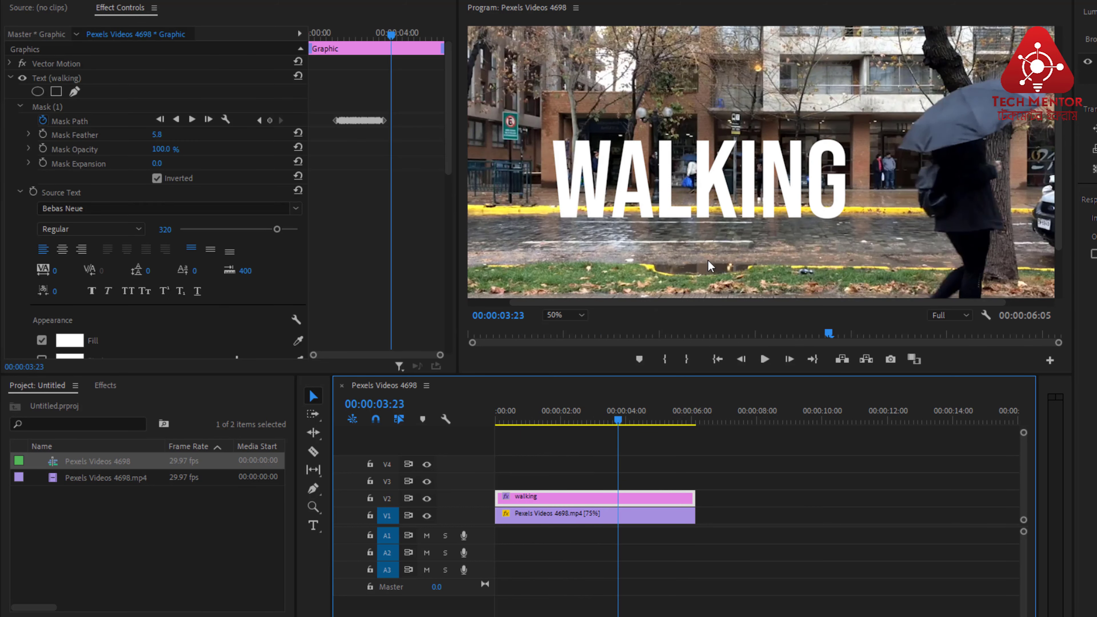
key("Left")
key("Left")
key("Left")
key("Left")
key("Left")
key("Left")
key("Left")
key("Left")
key("Left")
key("Left")
key("Left")
key("Left")
key("Left")
key("Left")
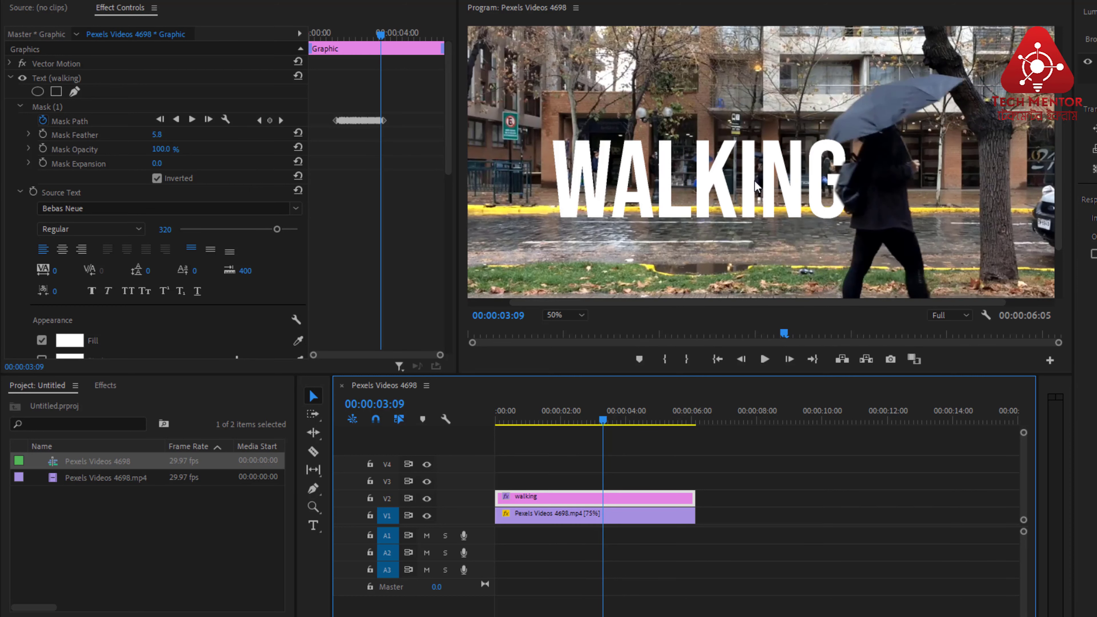
key("Left")
key("Left")
key("Left")
key("Left")
key("Left")
key("Left")
key("Left")
key("Left")
key("Left")
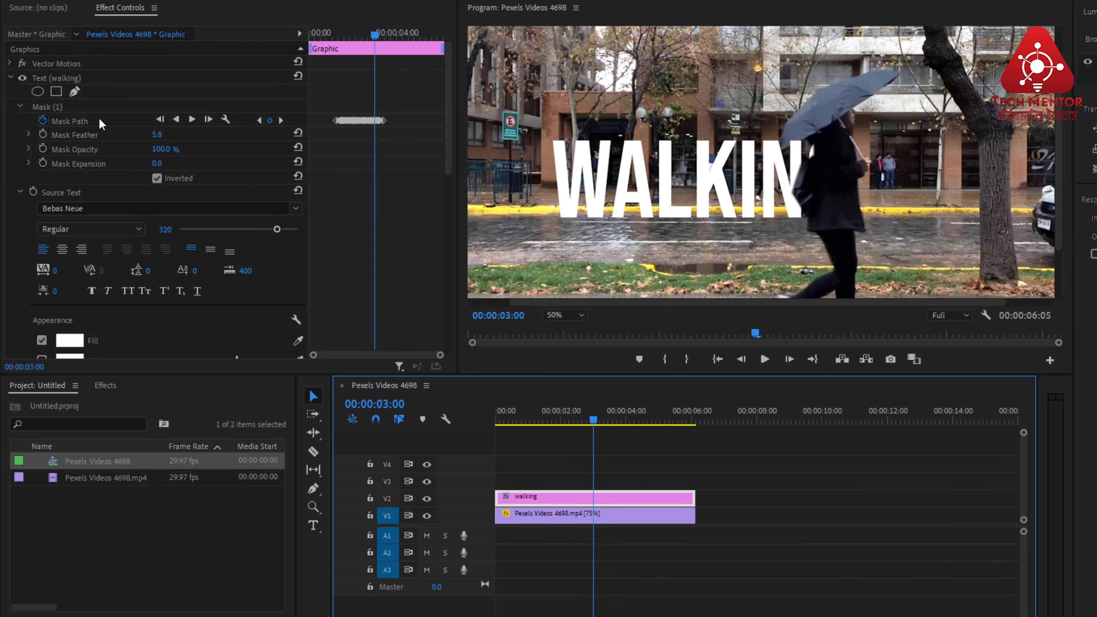
left_click(95, 107)
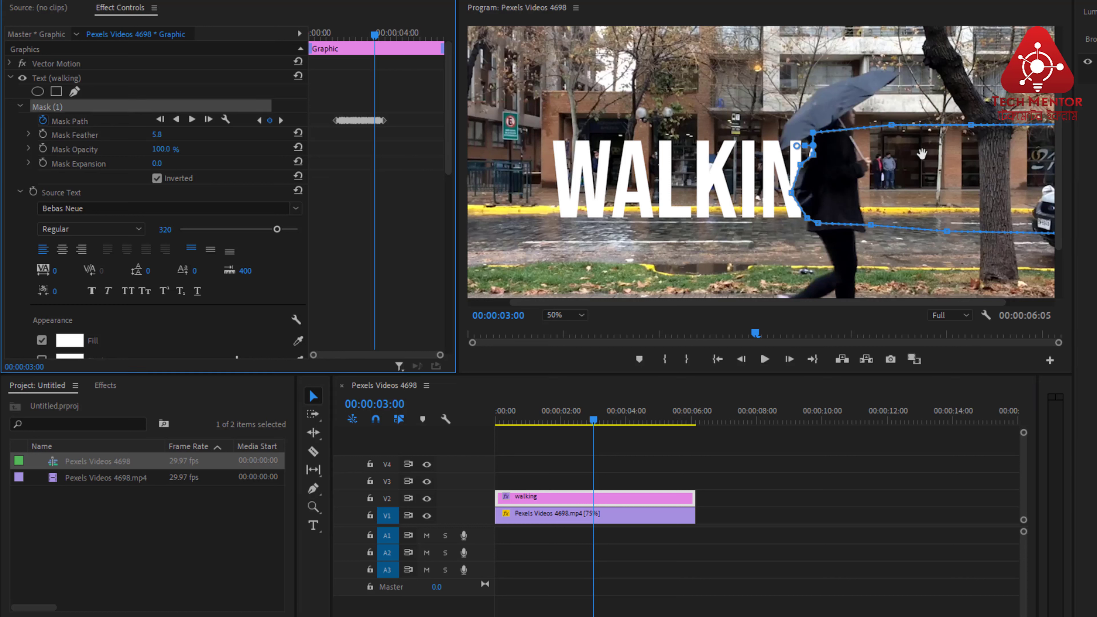
At 00:00:02:27, adjust the mask's rear point to follow the woman's back.
key("Left")
key("Left")
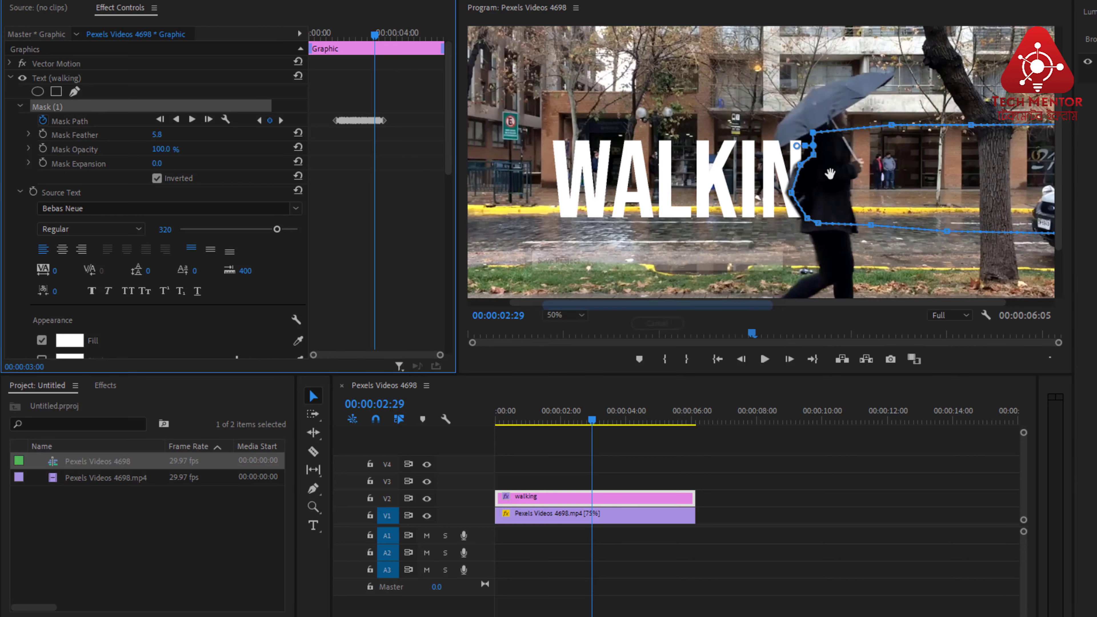
key("Left")
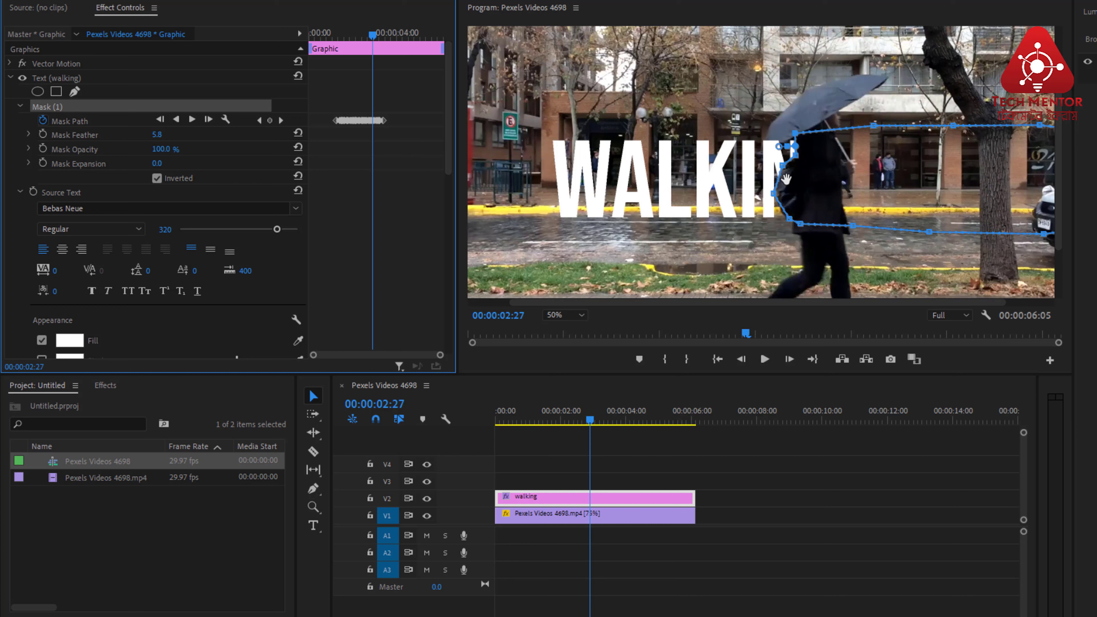
mouse_move(773, 193)
left_mouse_down()
mouse_move(779, 165)
mouse_move(775, 197)
left_mouse_up()
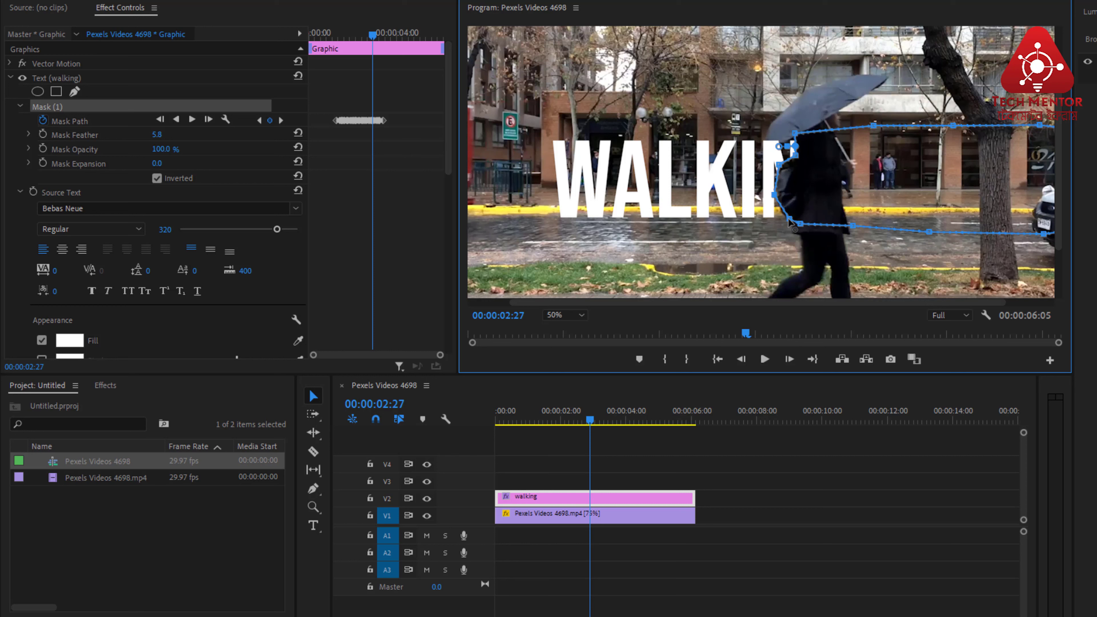
Refine the mask's rear edge against the woman's back at 00:00:02:28 and in the frames up to 00:00:03:02.
key("Left")
key("Left")
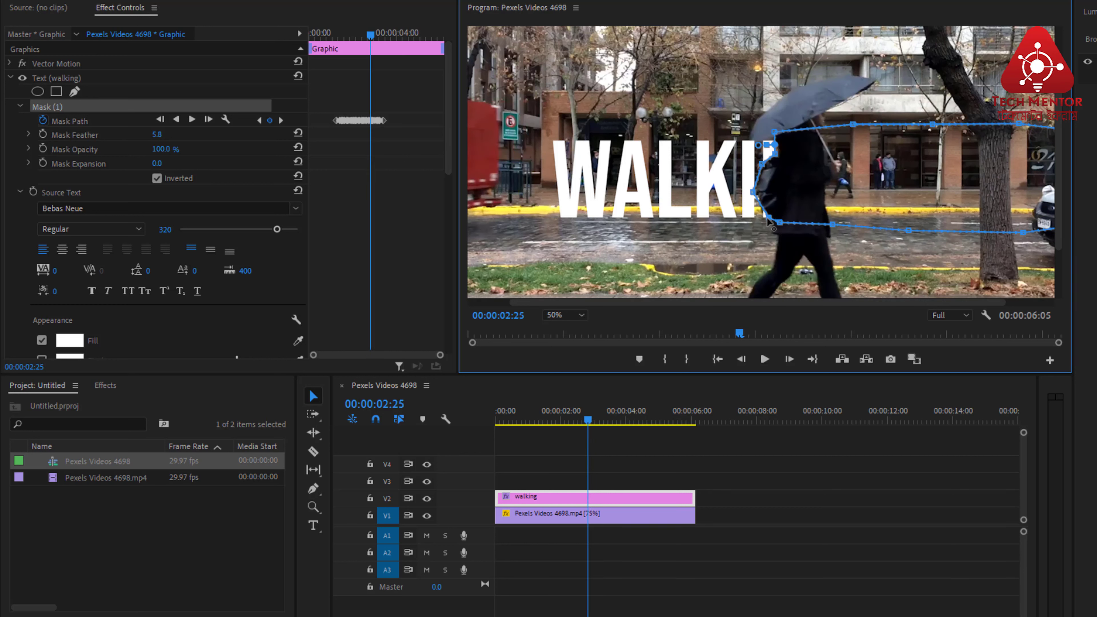
key("Right")
key("Right")
key("Right")
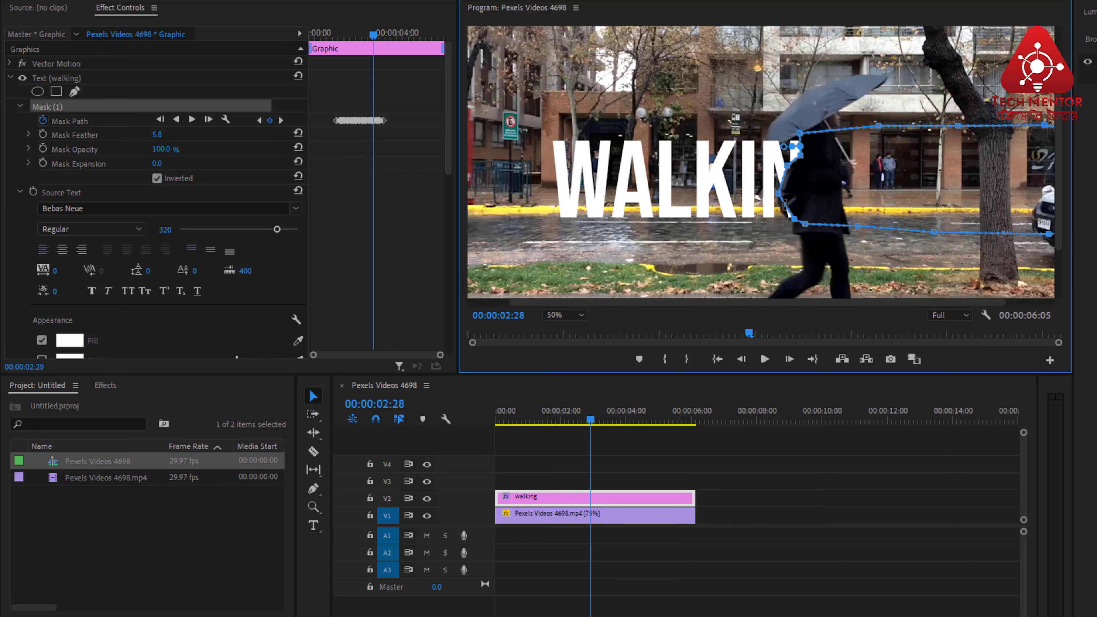
left_click_drag(786, 203, 780, 223)
key("Right")
key("Right")
key("Right")
key("Right")
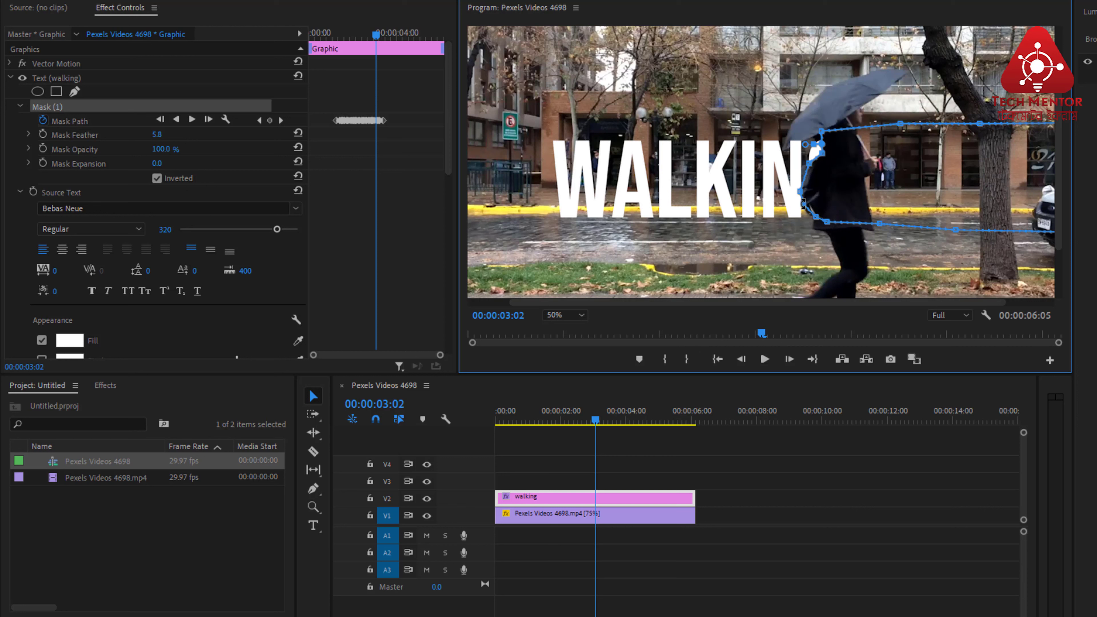
left_click(802, 205)
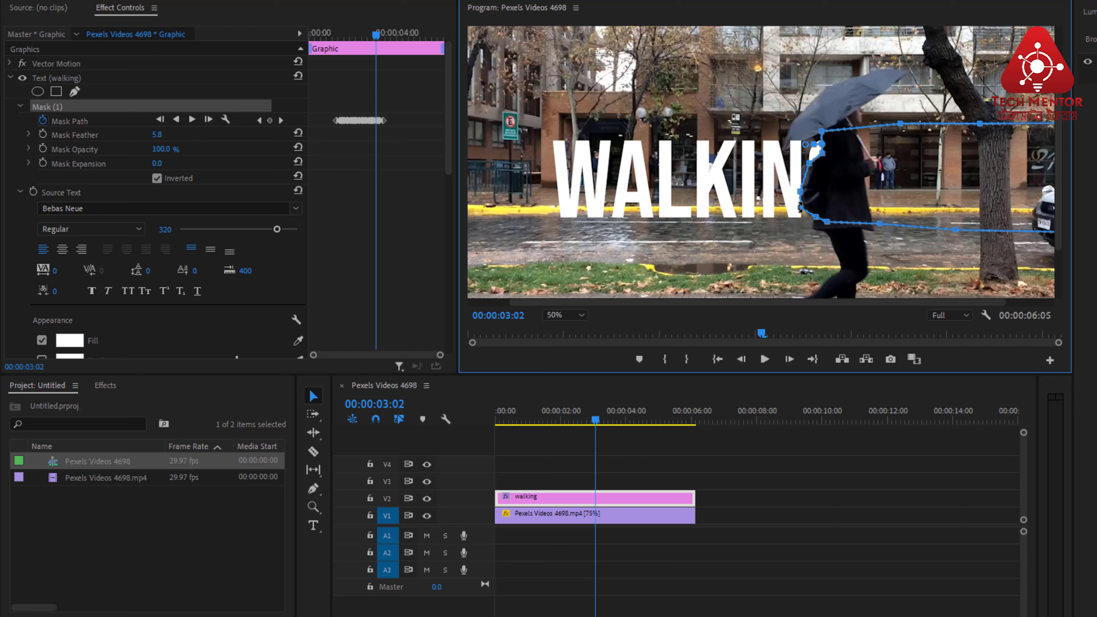
Deselect the clip and replay the sequence from near its start to check the refined mask.
left_click(602, 438)
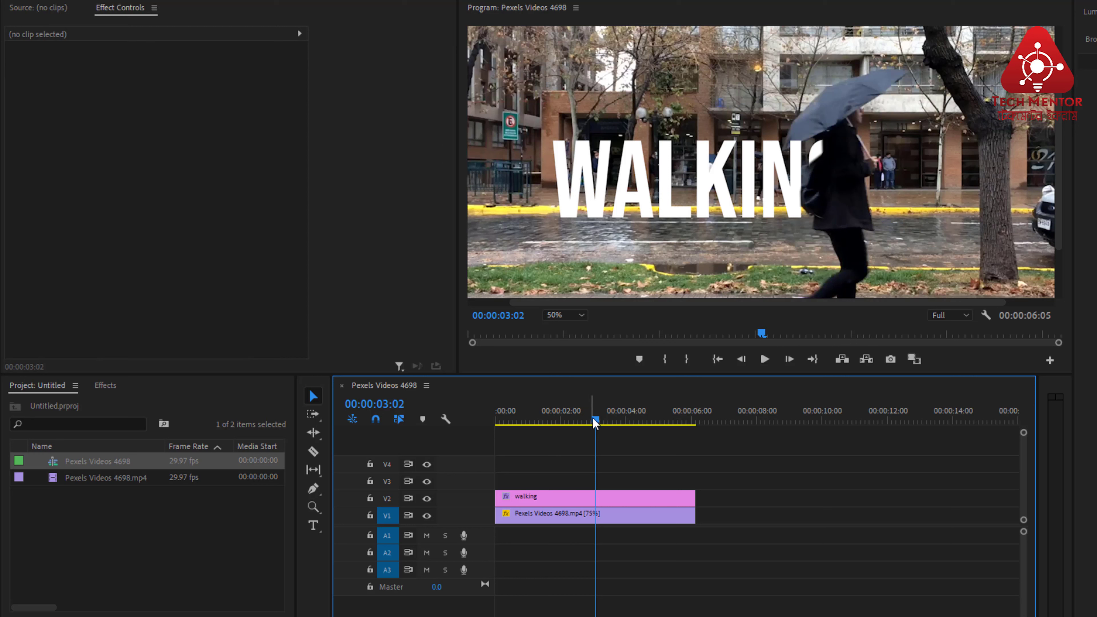
left_click_drag(593, 419, 514, 419)
key("space")
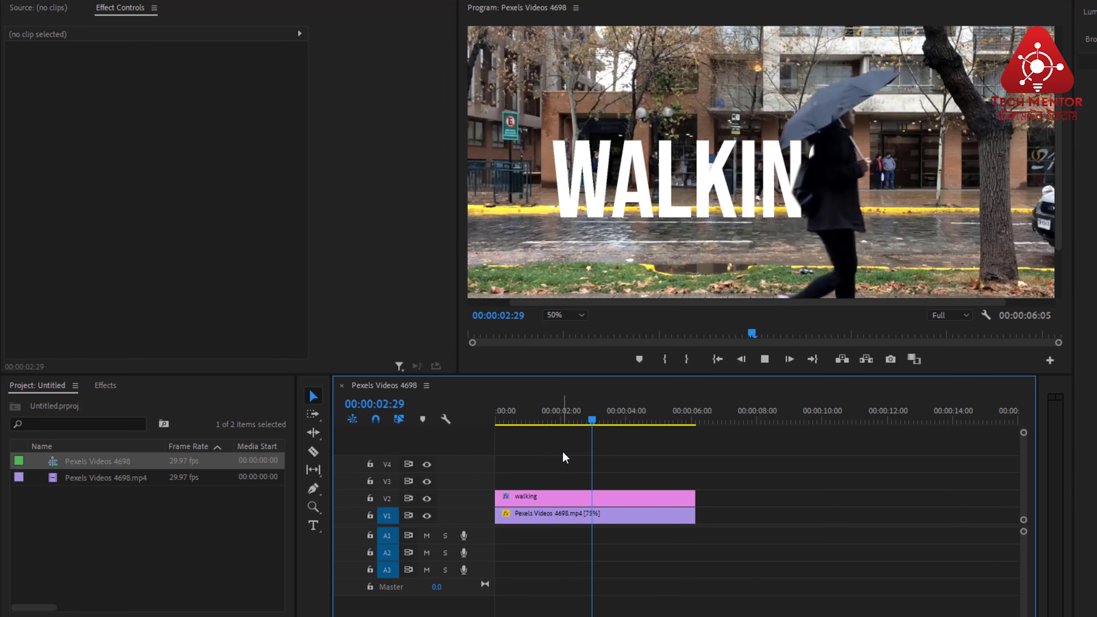
key("space")
Select the walking graphic, switch its mask inversion off and restore it.
left_click(571, 499)
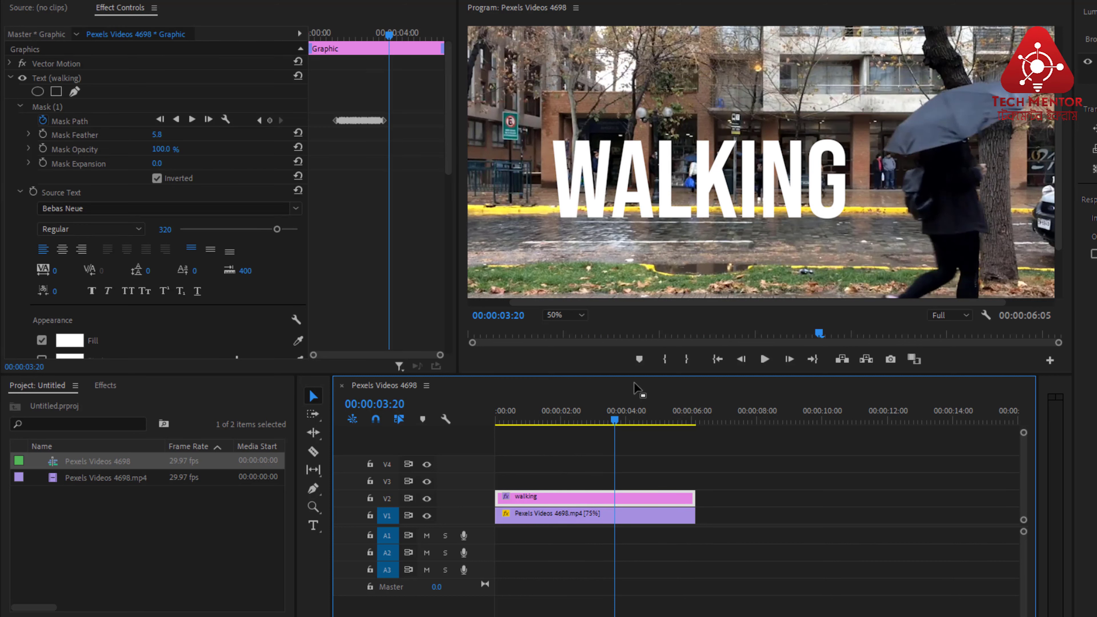
left_click(176, 178)
left_click(176, 178)
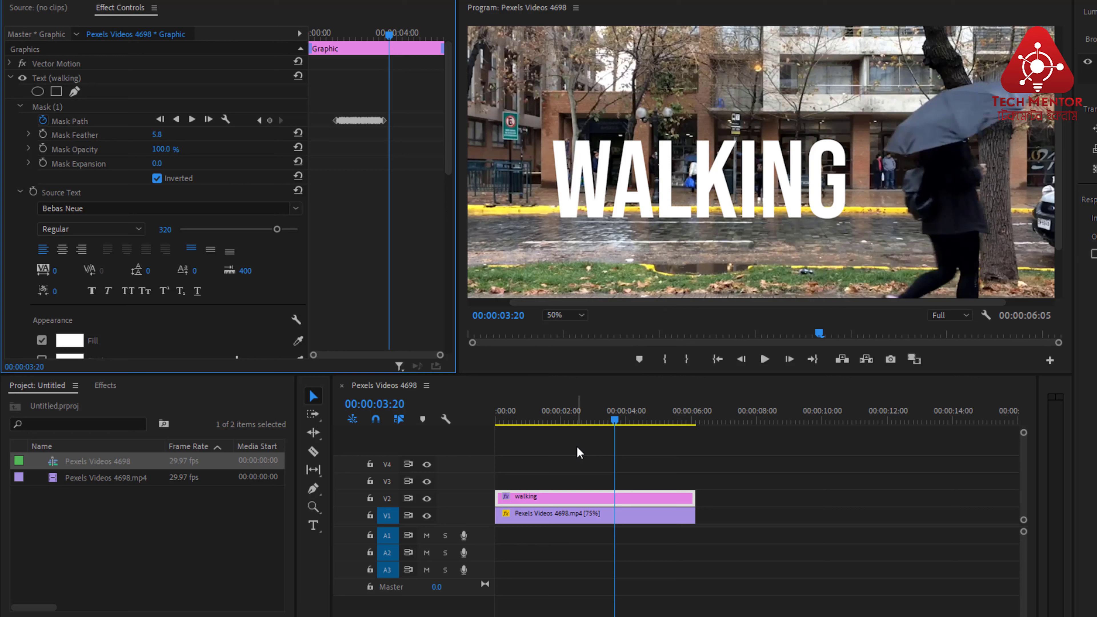
Play the sequence from 00:00:00:19 to 00:00:01:13 with the inverted mask.
left_click(516, 420)
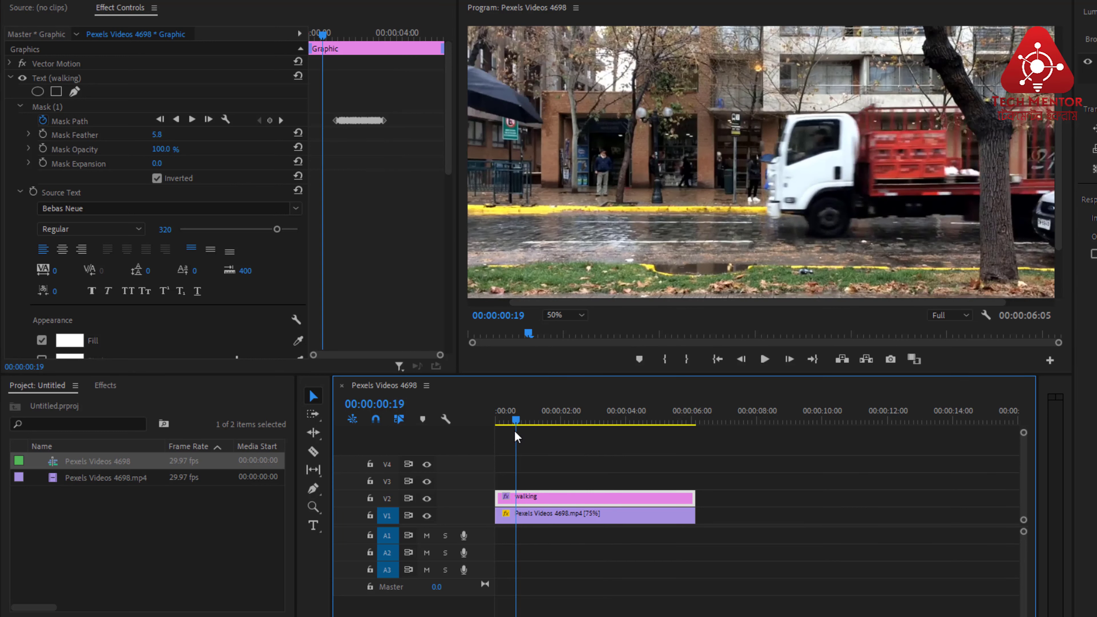
key("space")
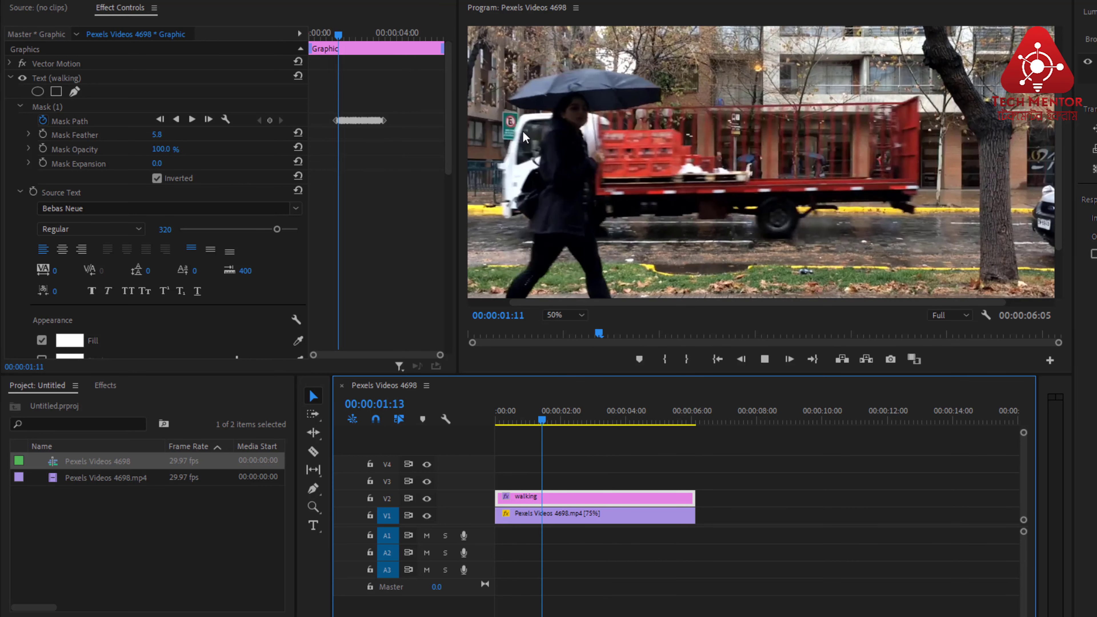
key("space")
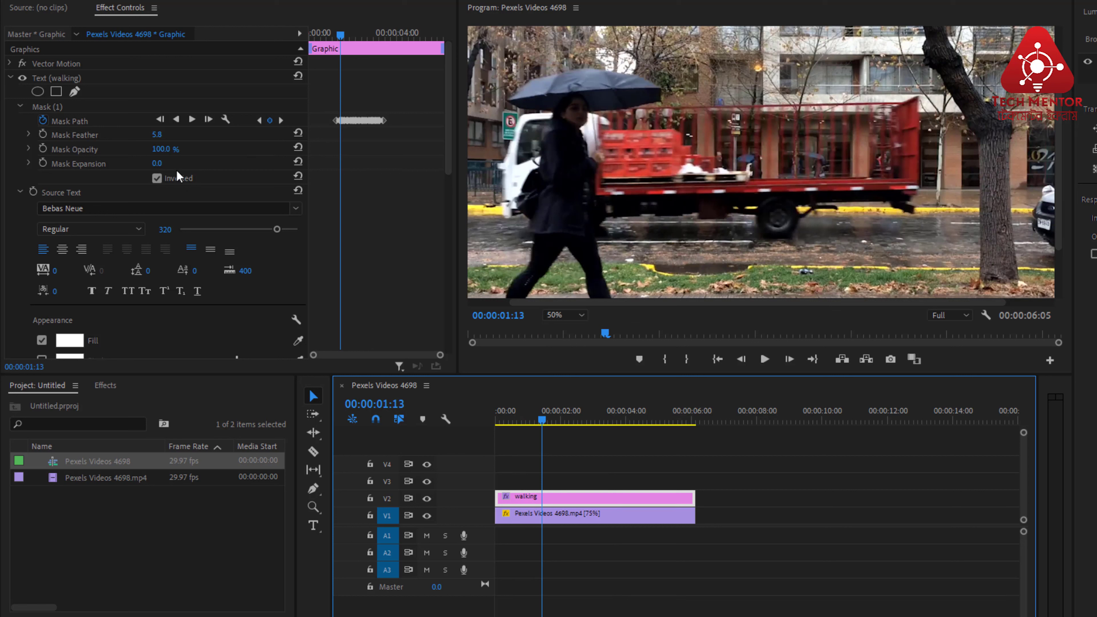
Turn off the mask's inversion on the walking text and play the sequence to preview the opposite effect.
left_click(157, 178)
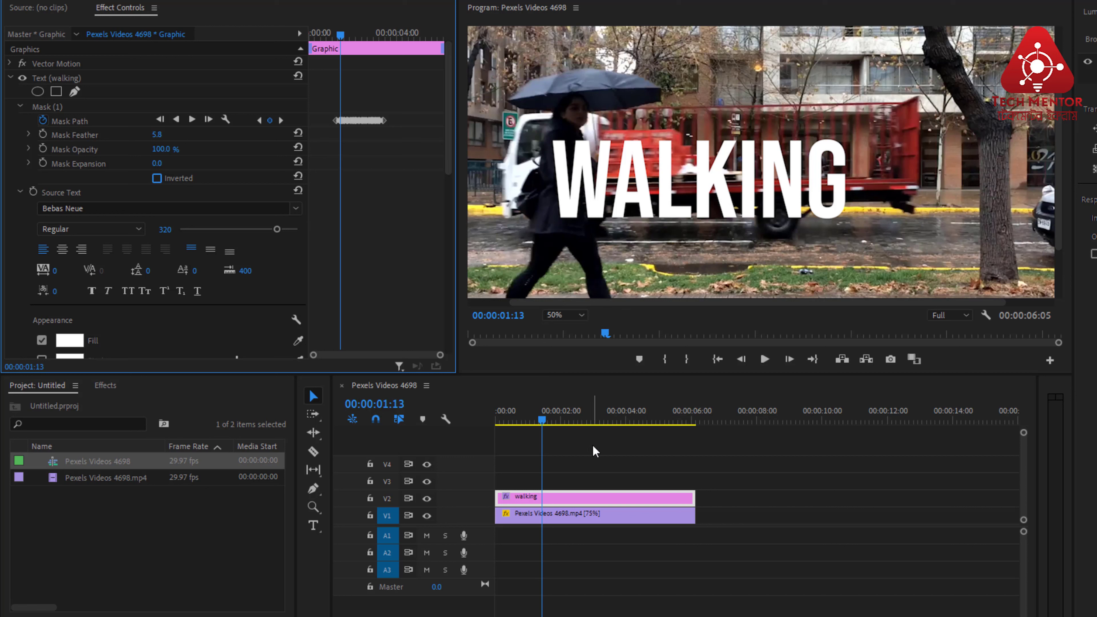
left_click(756, 367)
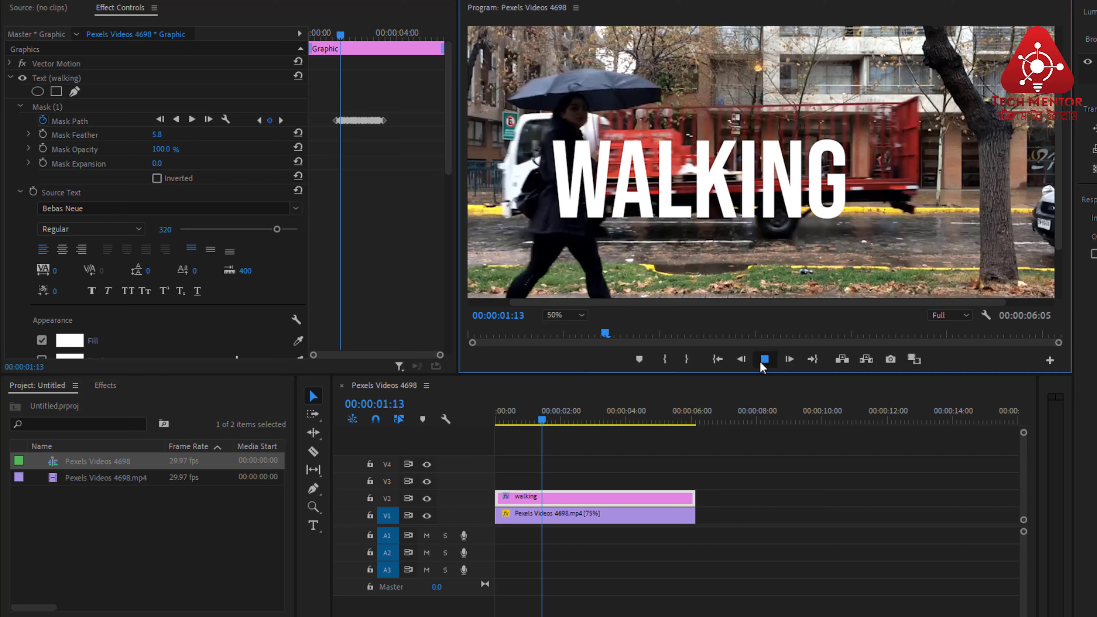
left_click(763, 360)
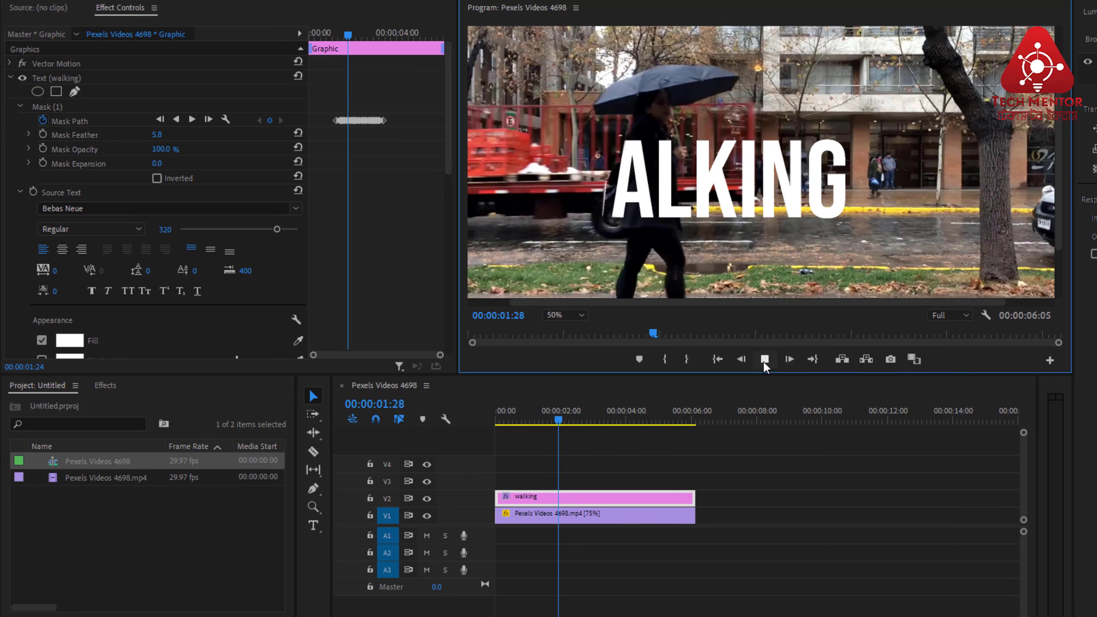
left_click(763, 362)
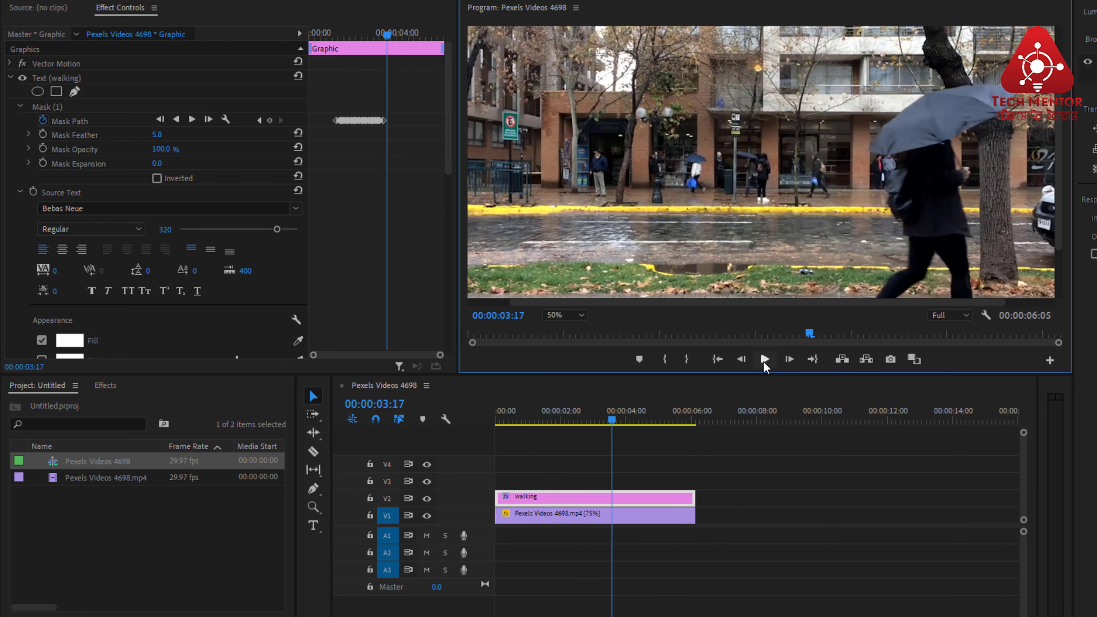
left_click_drag(621, 415, 540, 419)
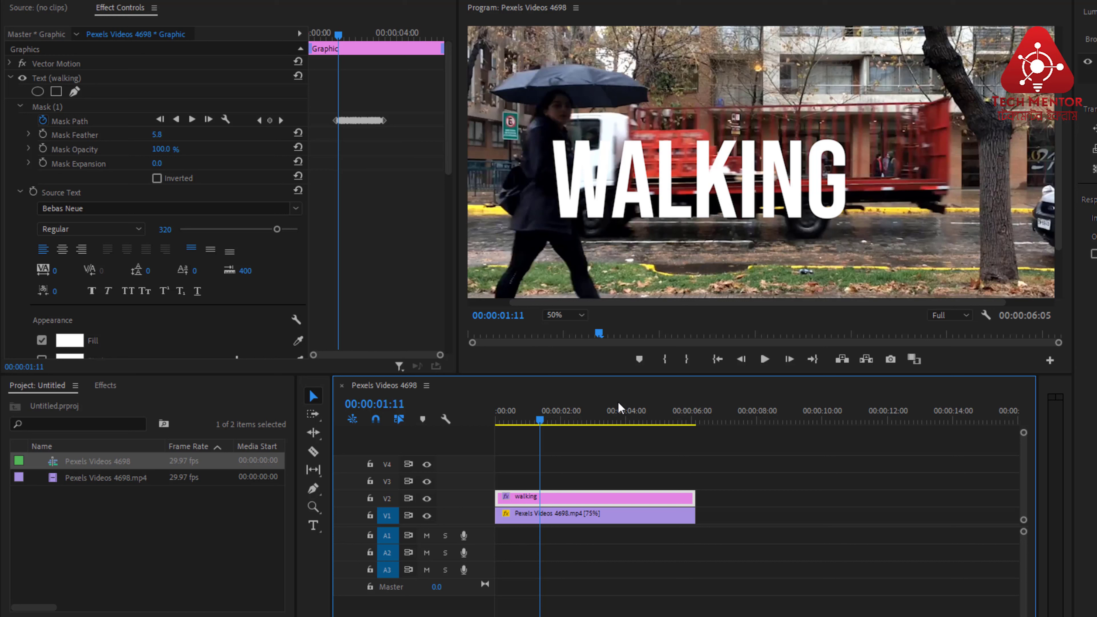
left_click_drag(540, 419, 516, 419)
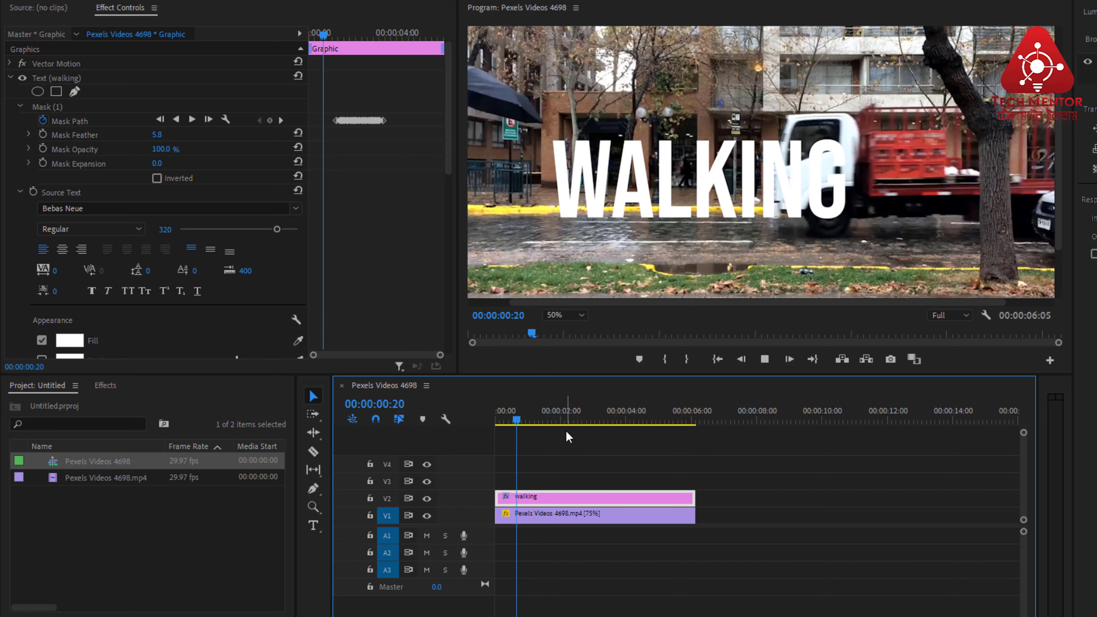
key("space")
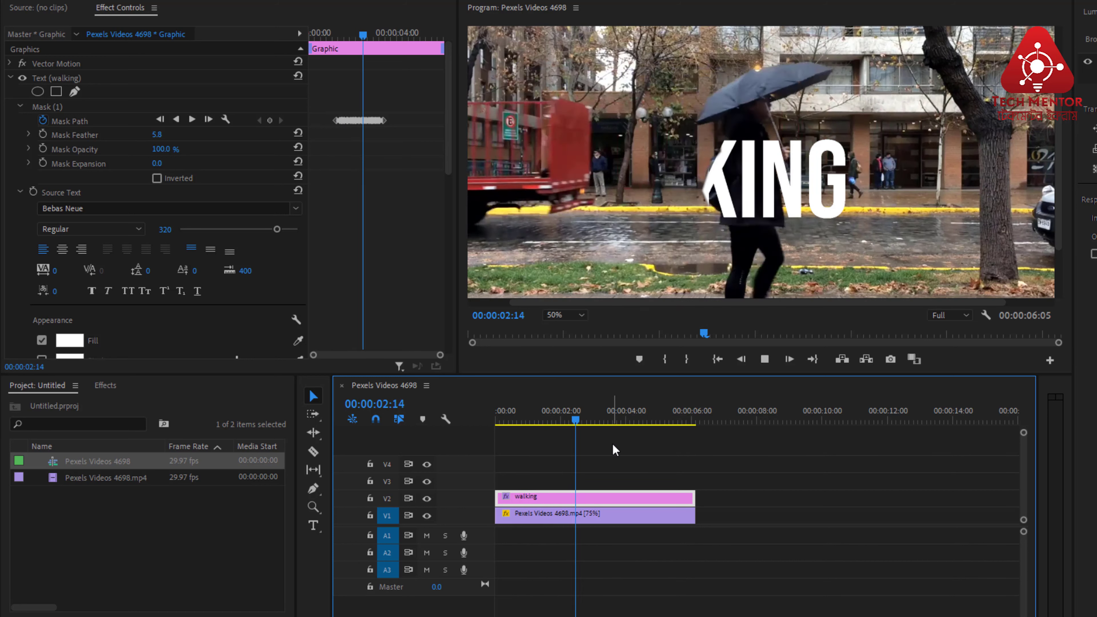
key("space")
Turn the mask's inversion back on and go back to 00:00:03:08.
left_click(175, 181)
left_click(175, 181)
key("Left")
key("Left")
key("Left")
key("Left")
key("Left")
key("Left")
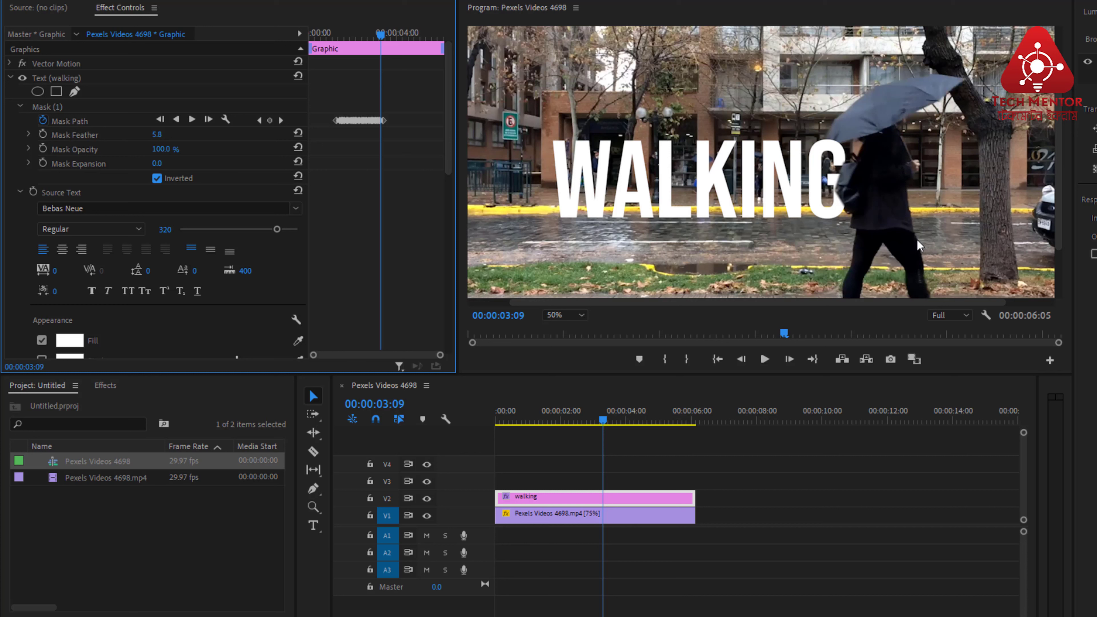
key("Left")
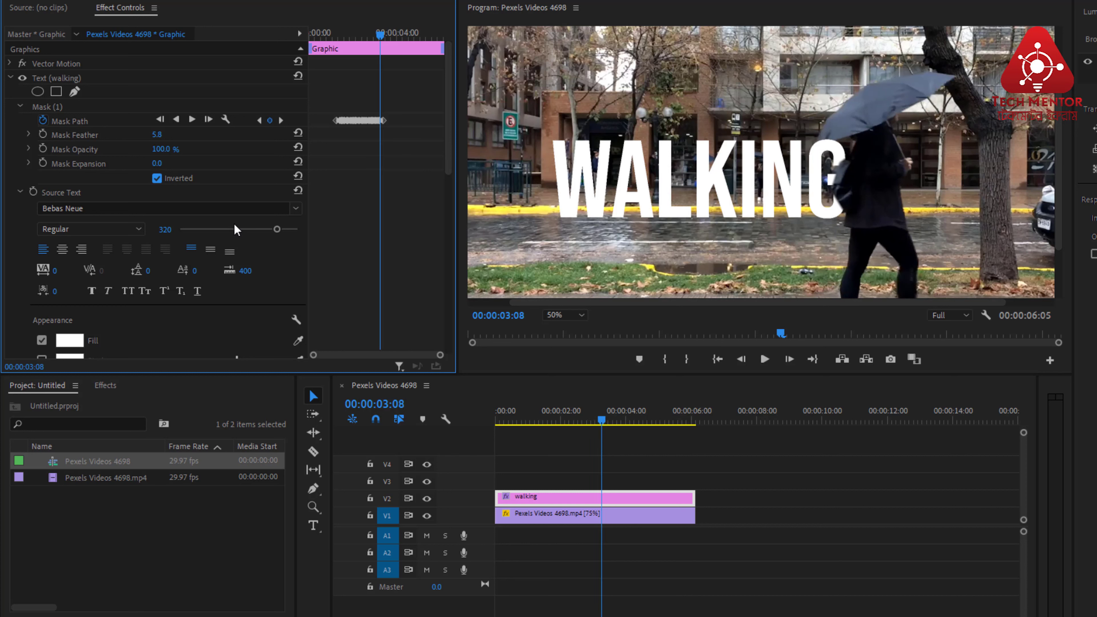
Turn off the mask's inversion on the walking text and step back frame by frame from 00:00:03:08 to 00:00:02:06.
left_click(162, 180)
key("Left")
key("Left")
key("Left")
key("Left")
key("Left")
key("Left")
key("Left")
key("Left")
key("Left")
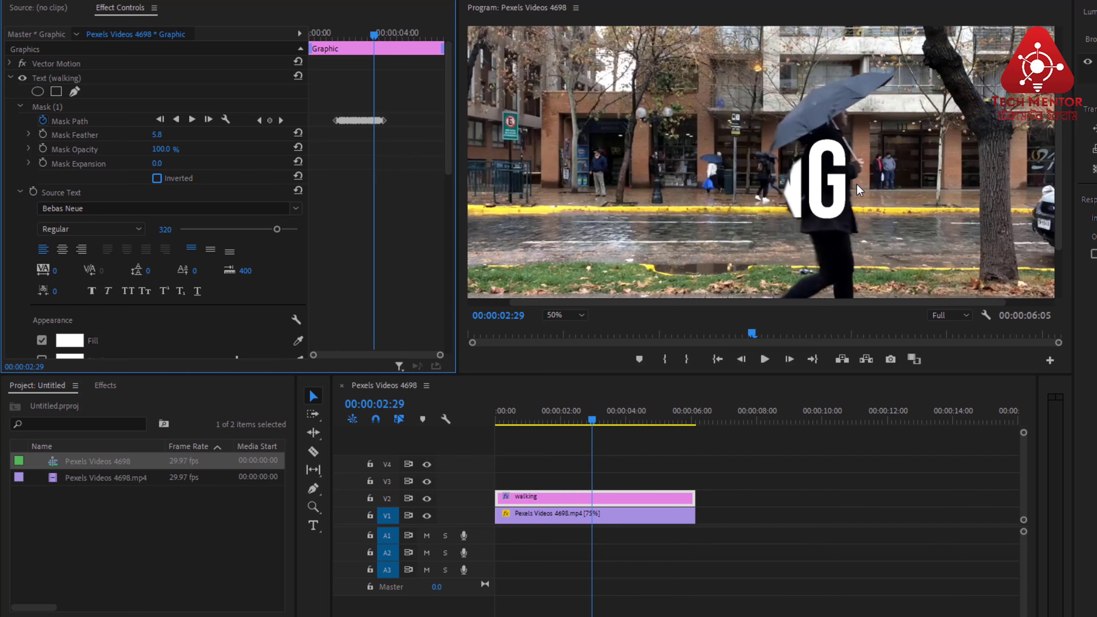
key("Left")
key("Left")
key("Left")
key("Left")
key("Left")
key("Left")
key("Left")
key("Left")
key("Left")
key("Left")
key("Left")
key("Left")
key("Left")
key("Left")
key("Left")
key("Left")
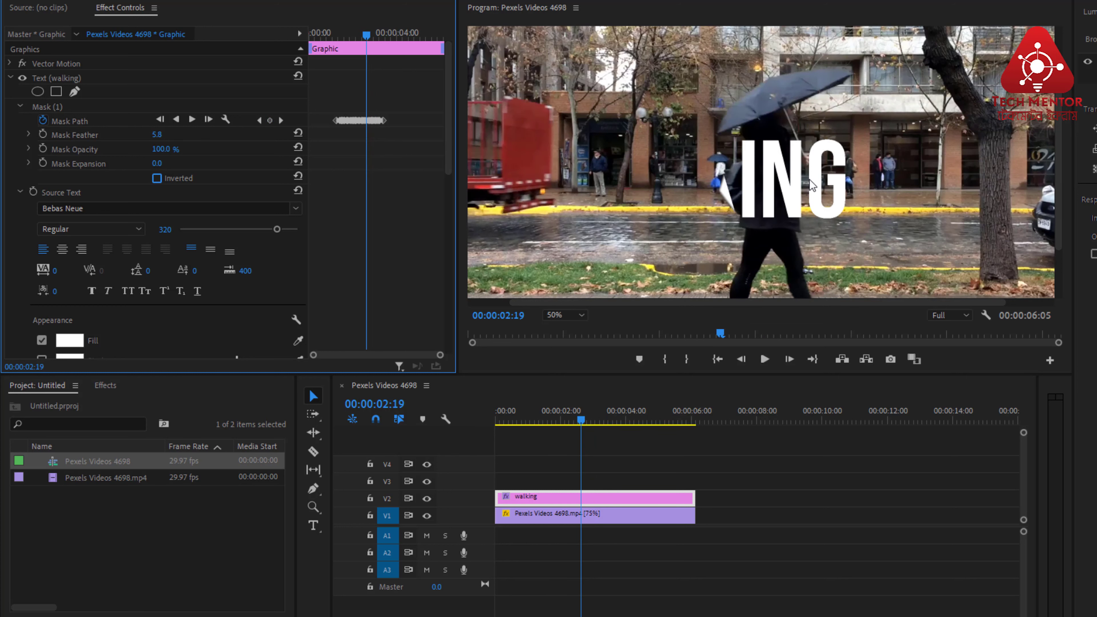
key("Left")
key("Left")
key("Left")
key("Left")
key("Left")
key("Left")
key("Left")
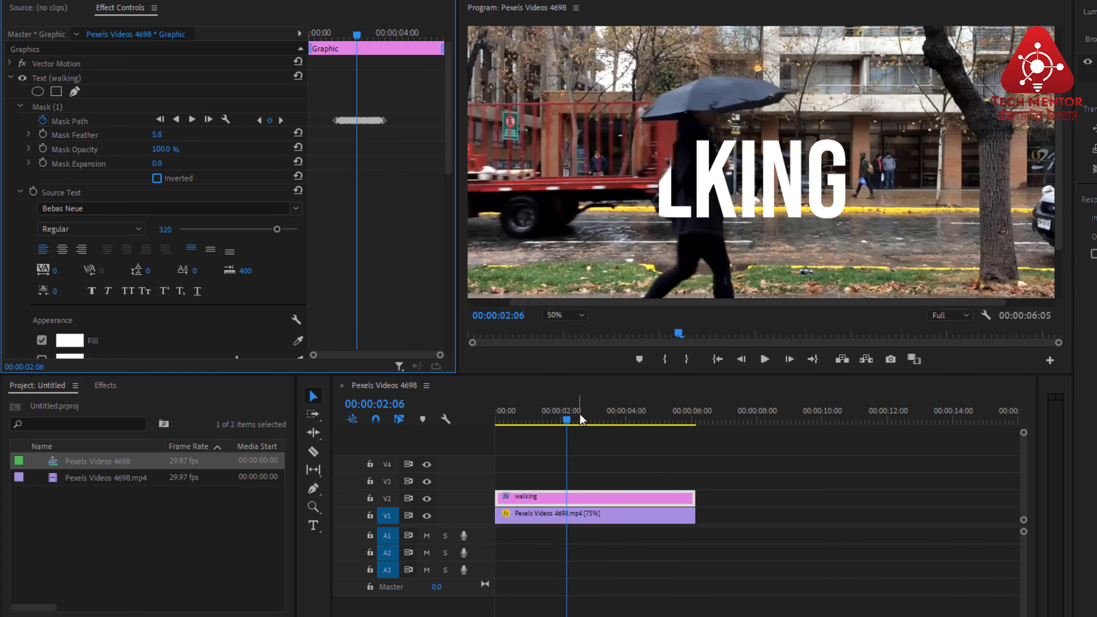
Turn the walking text's mask inversion back on and play the sequence from 00:00:00:08 to review the title reveal.
left_click(158, 178)
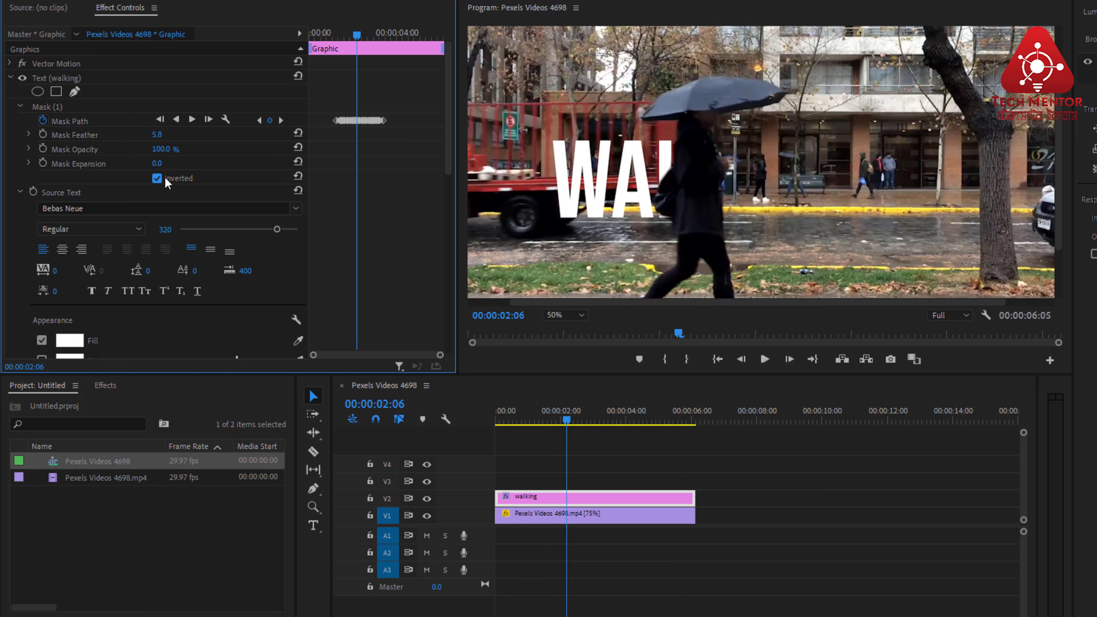
left_click_drag(567, 421, 502, 426)
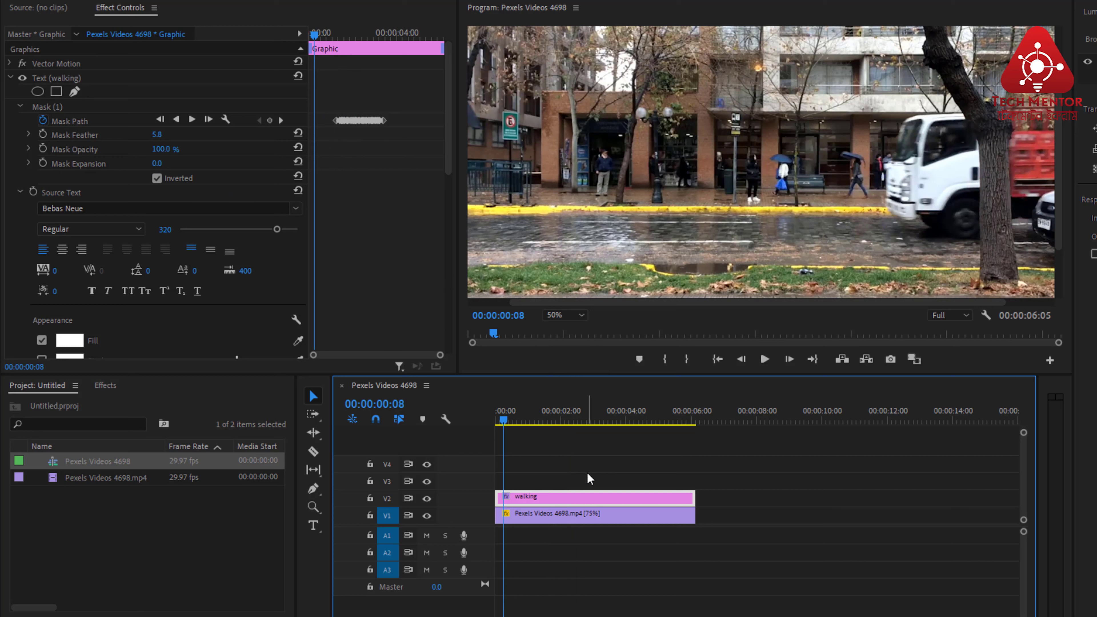
scroll(588, 472, "down", 1)
key("space")
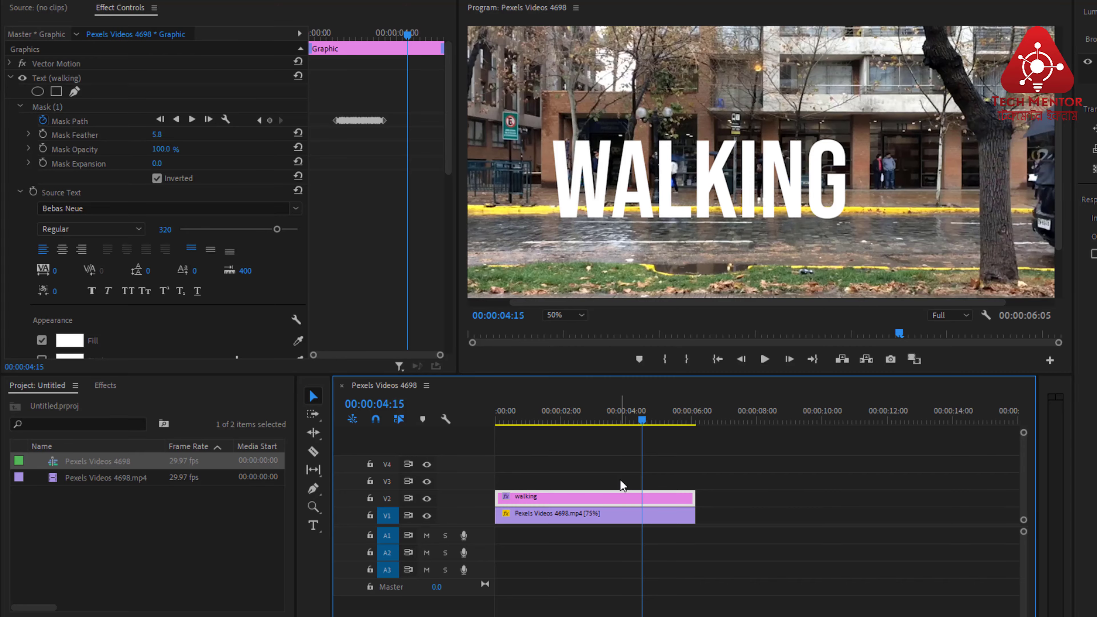
left_click(765, 359)
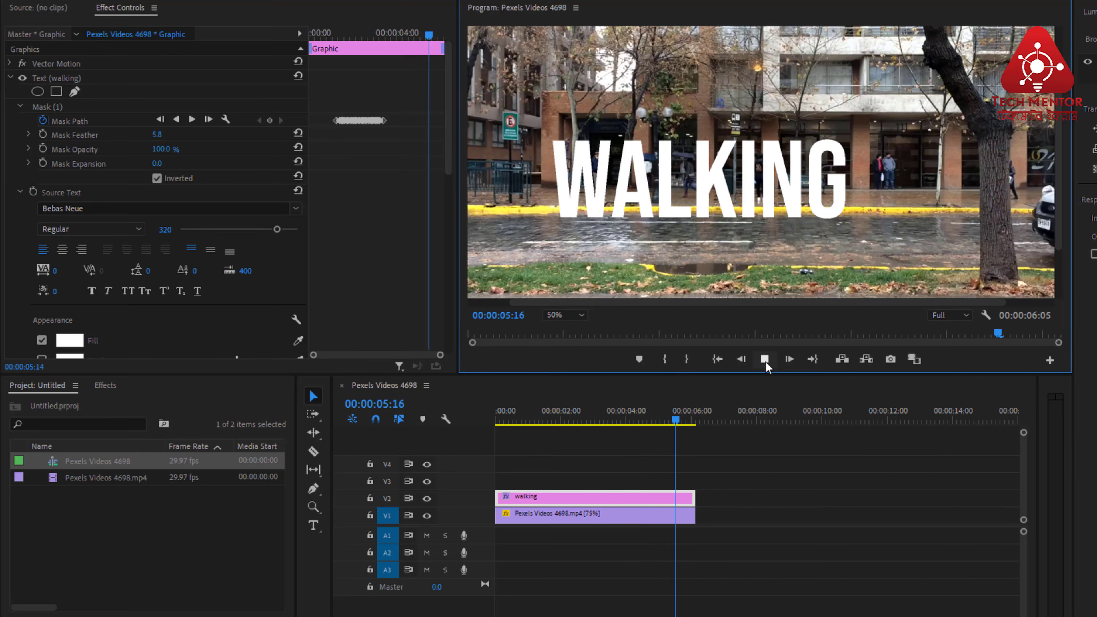